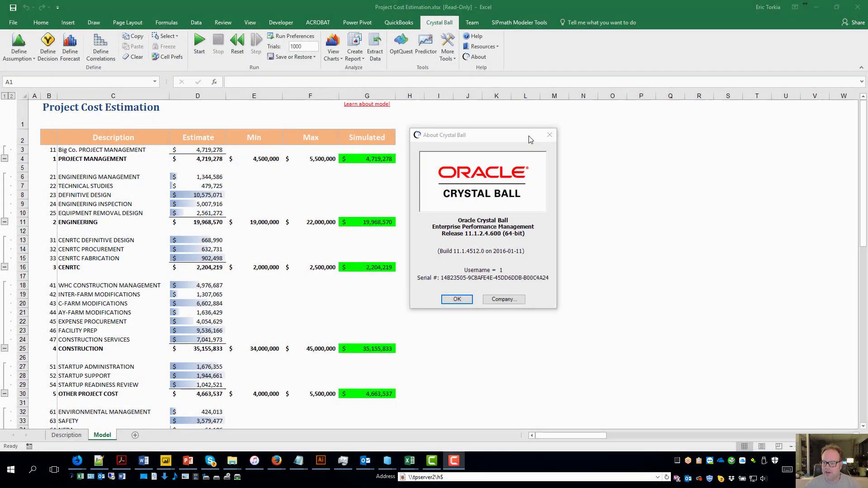
Step: Close the About Crystal Ball window
drag(527, 138, 820, 115)
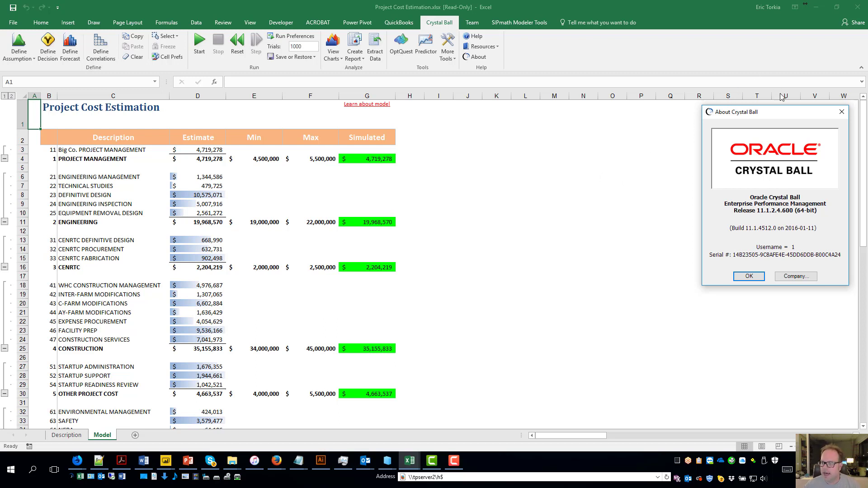
drag(772, 112, 474, 136)
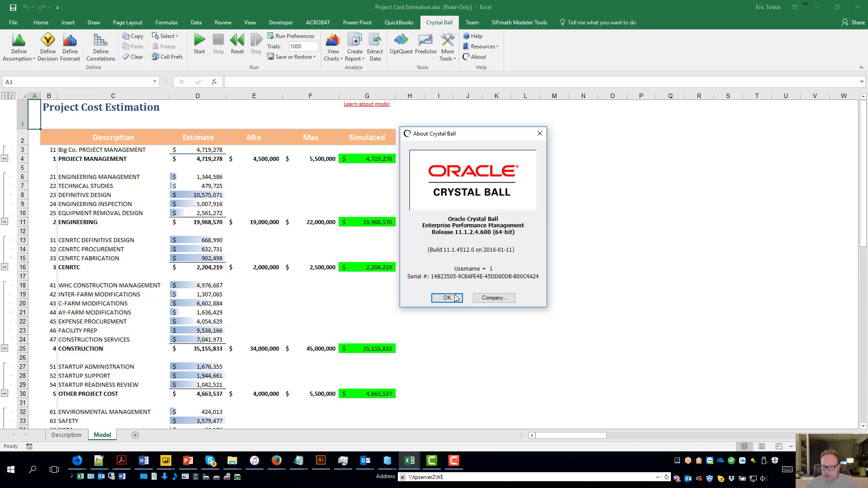
click(447, 298)
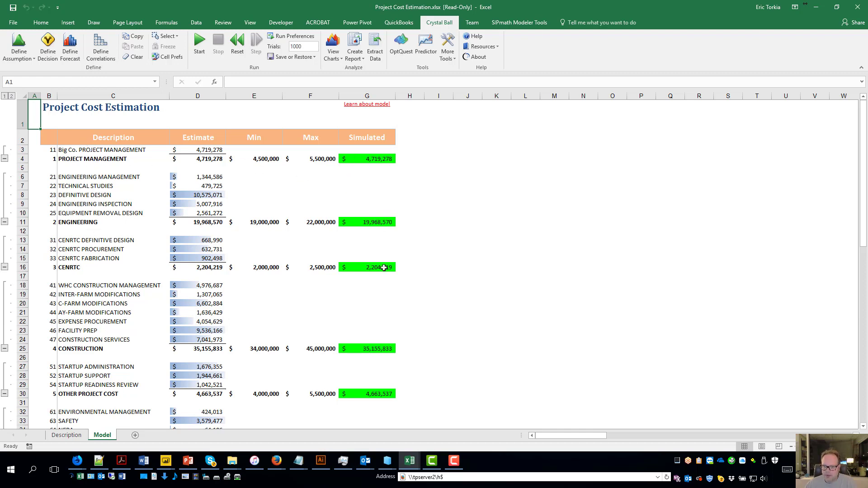
Step: Collapse all row groups on the Model sheet so only the category totals are shown
scroll(379, 390, down, 2)
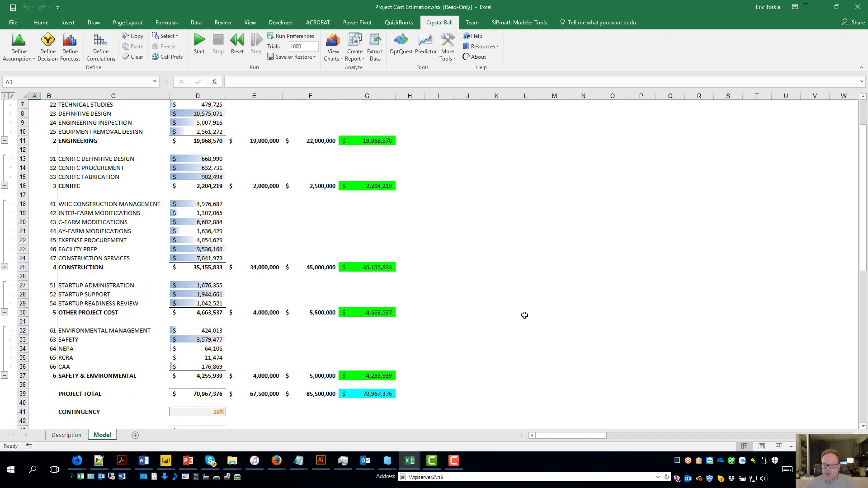
scroll(486, 251, up, 1)
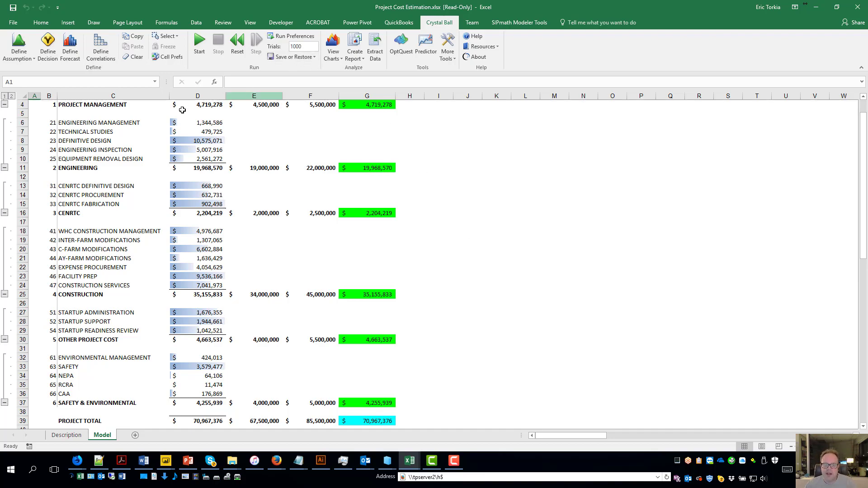
click(5, 96)
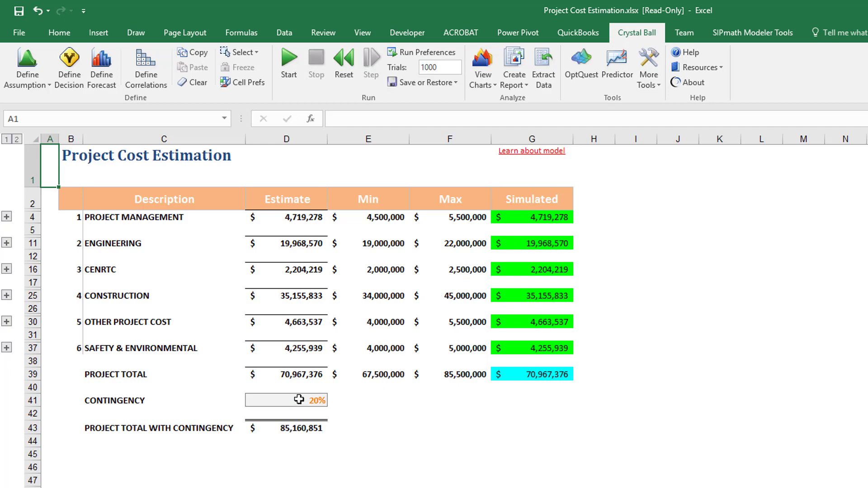
Step: Examine the formulas of the project total with contingency in D43 and the simulated project total in G39
click(299, 428)
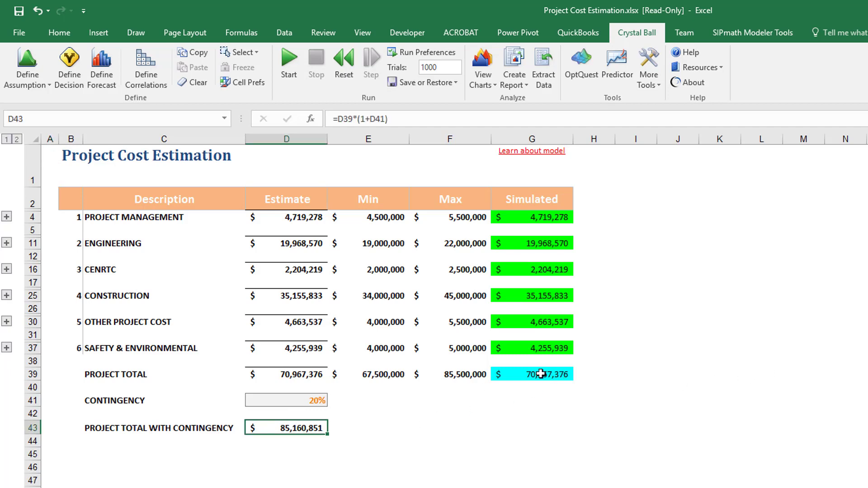
click(520, 377)
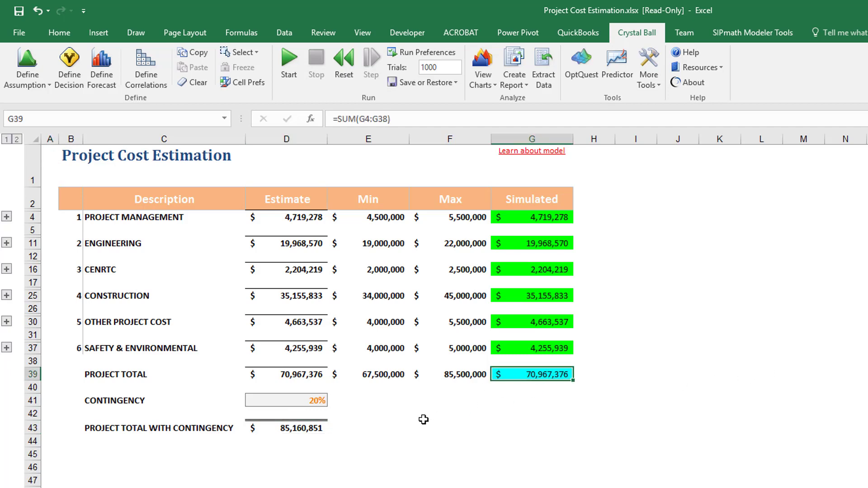
click(270, 431)
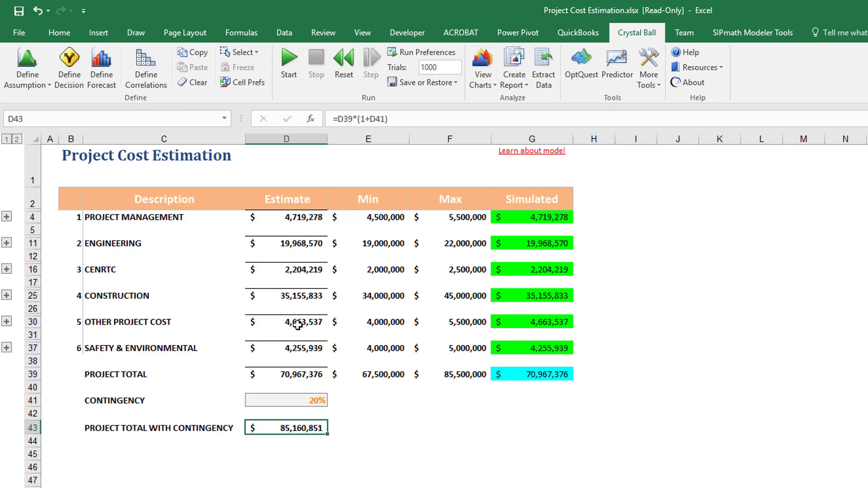
Step: Reset the Crystal Ball simulation, clearing all results, and run it again with 1,000 trials
click(350, 69)
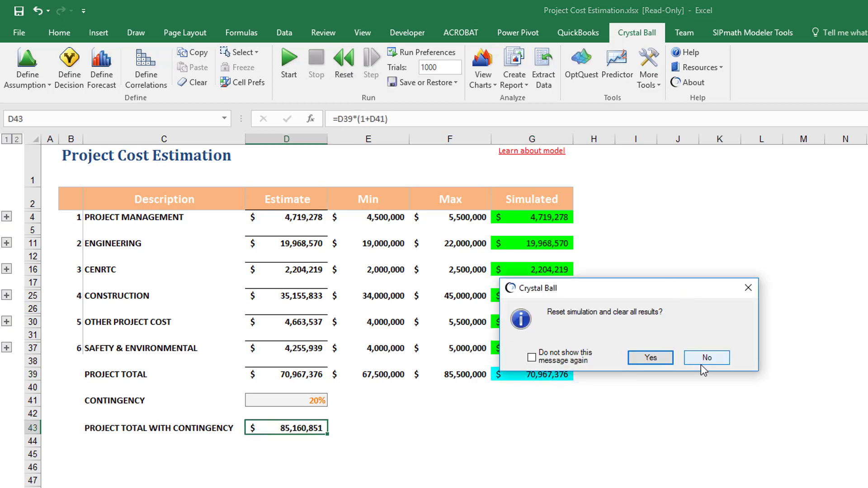
click(642, 366)
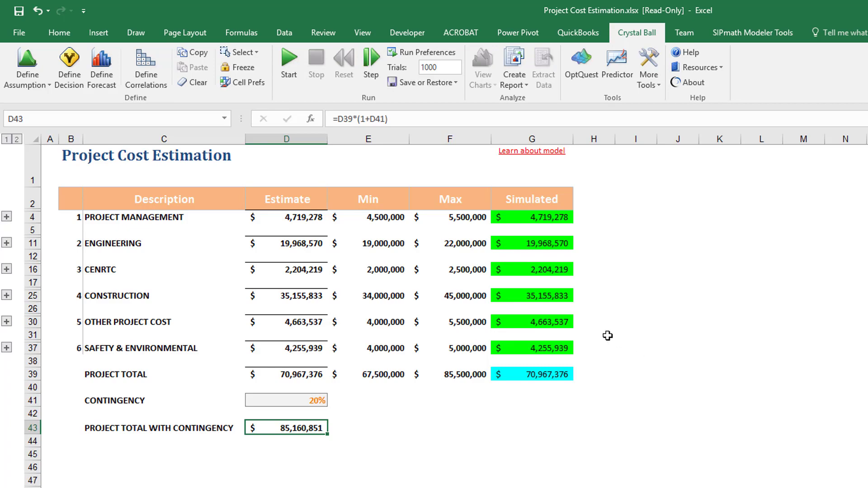
click(277, 70)
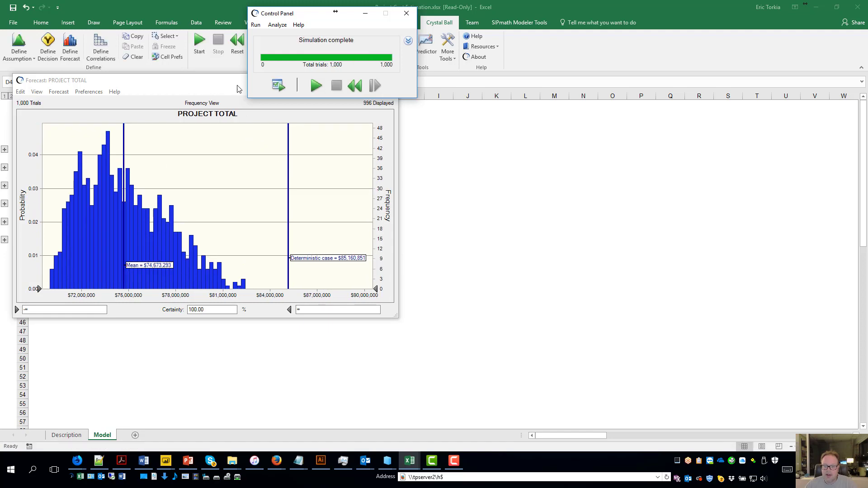
Step: Move the PROJECT TOTAL forecast window off the cost table and cycle through its views, including the statistics
click(221, 107)
drag(214, 85, 620, 119)
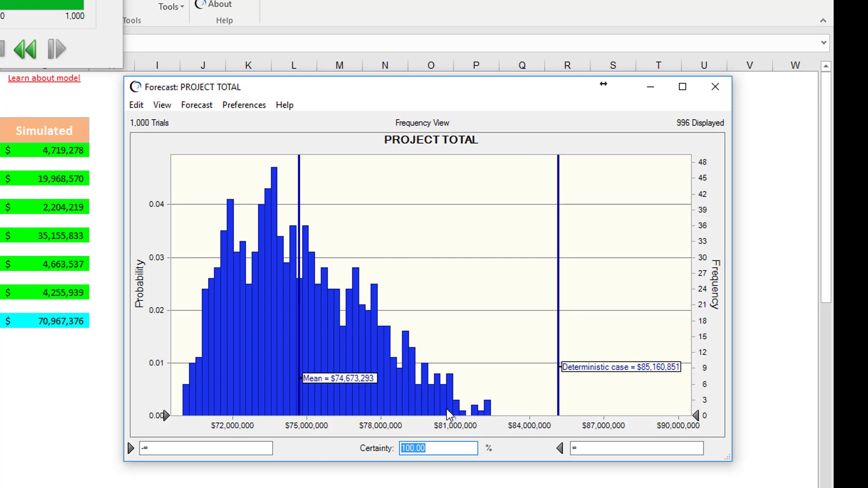
key(ctrl+d)
key(ctrl+d)
key(ctrl+d)
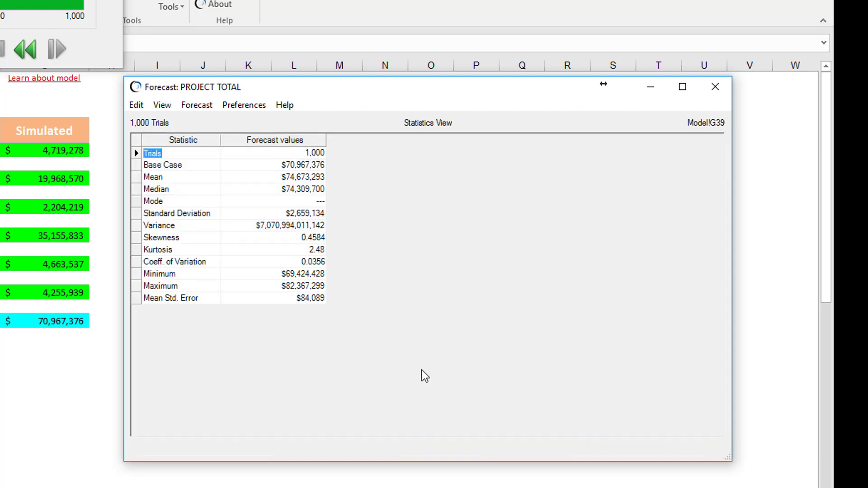
key(ctrl+d)
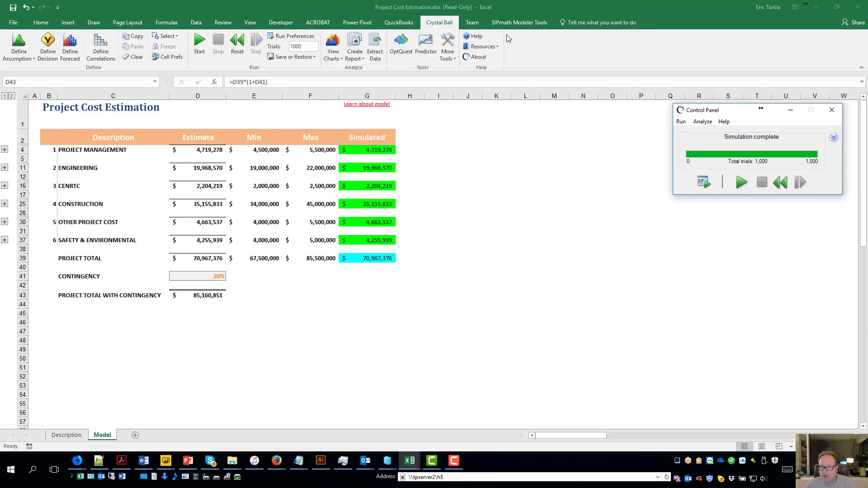
Step: Convert the Crystal Ball simulation results into a SIP library with the SIPmath Modeler Tools
click(510, 23)
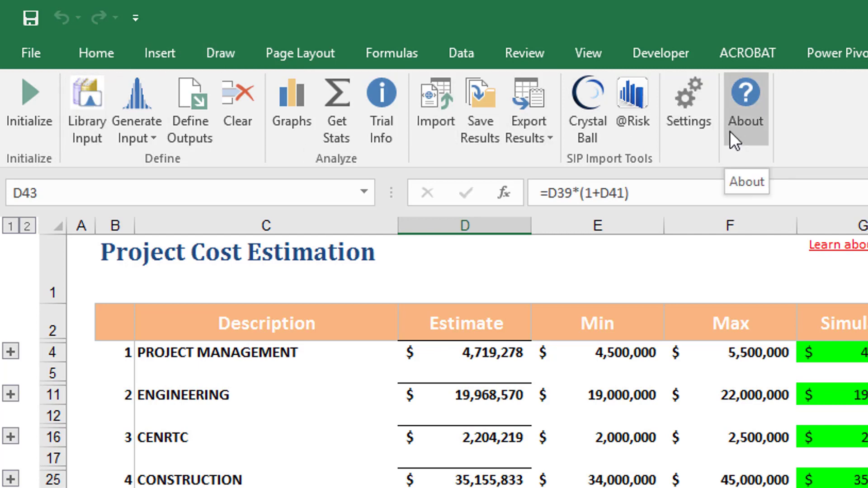
click(588, 120)
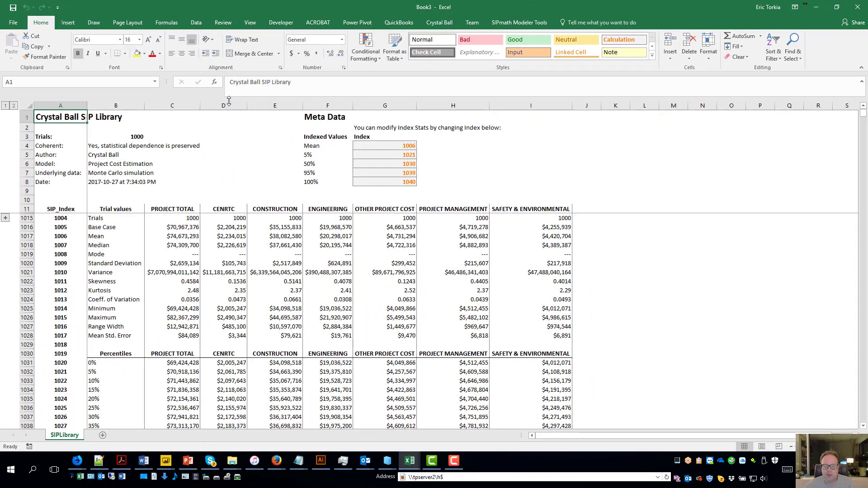
Step: Expand the grouped trial rows in the SIP library and examine the individual trial values for several cost categories
scroll(219, 172, down, 4)
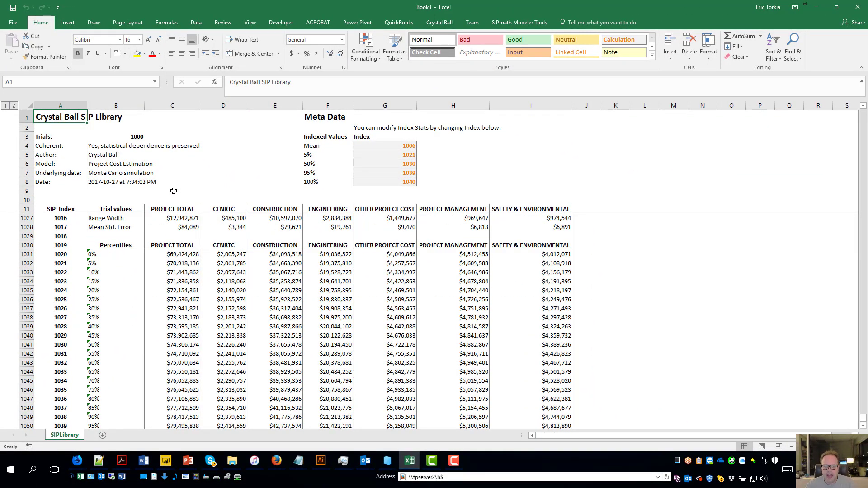
scroll(172, 188, up, 4)
click(5, 219)
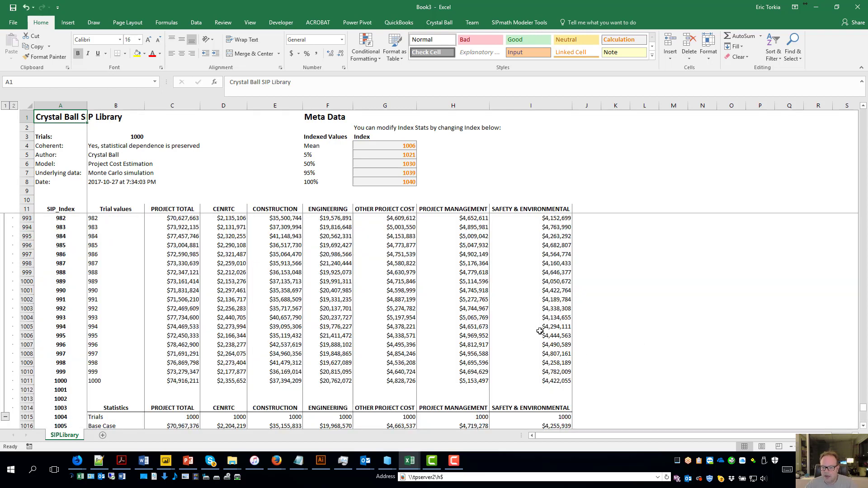
drag(174, 379, 176, 235)
drag(230, 300, 231, 244)
drag(277, 281, 289, 227)
drag(319, 255, 322, 229)
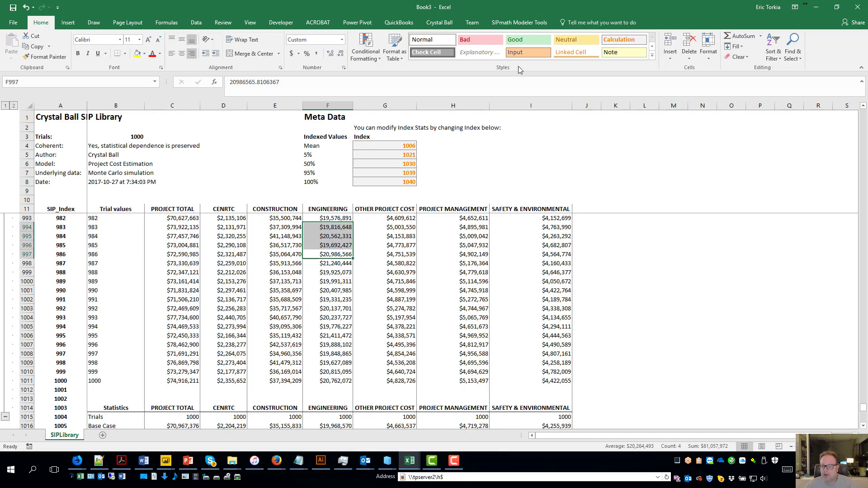
Step: Initialize SIPmath using the library in the current workbook
click(512, 23)
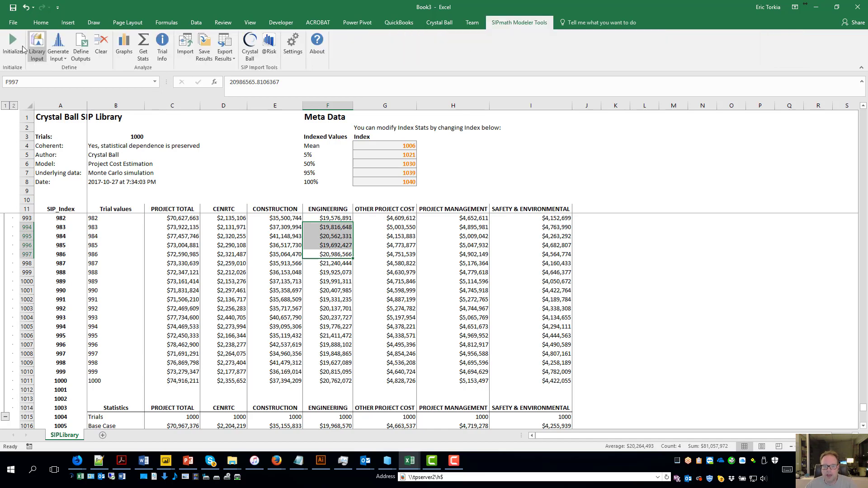
click(12, 45)
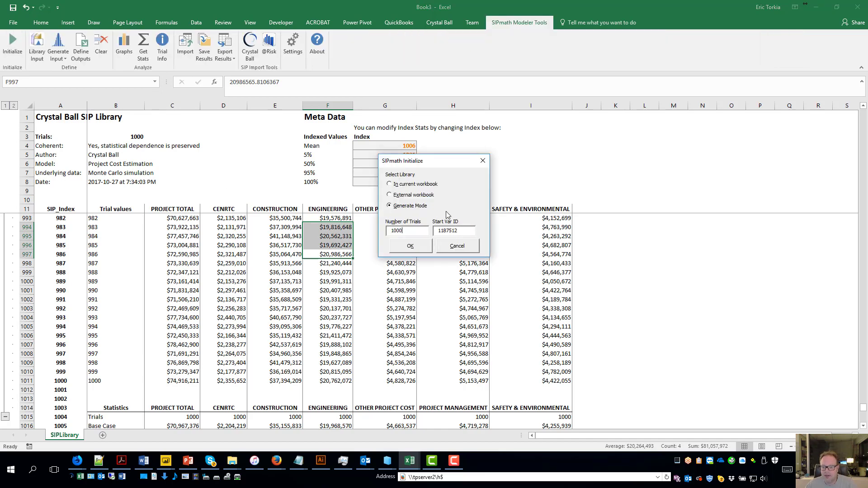
click(421, 184)
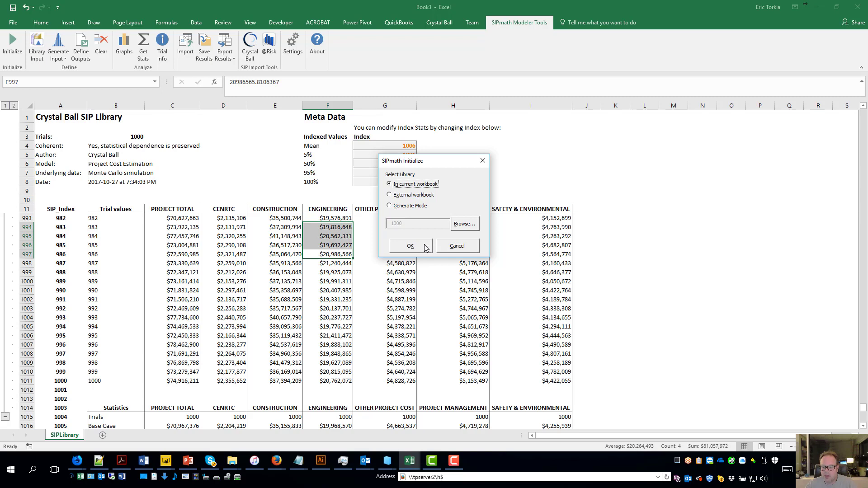
click(410, 246)
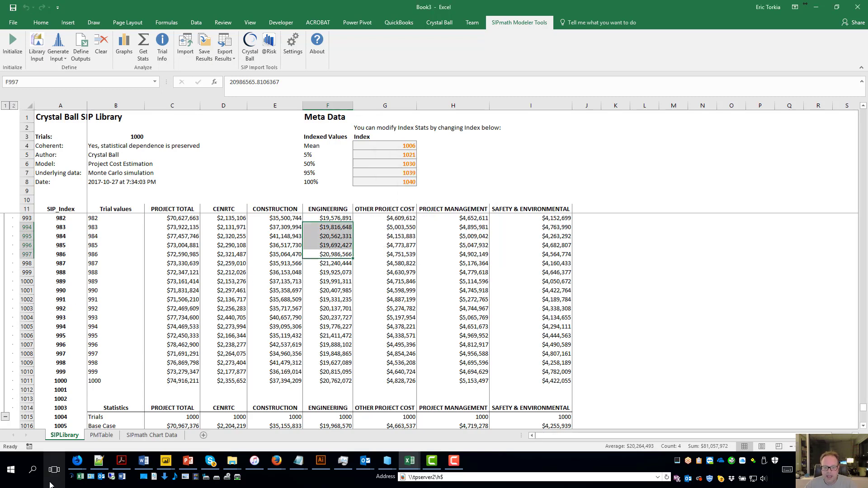
Step: Review the PMTable and SIPmath Chart Data sheets, ending on the SIPLibrary sheet
click(101, 435)
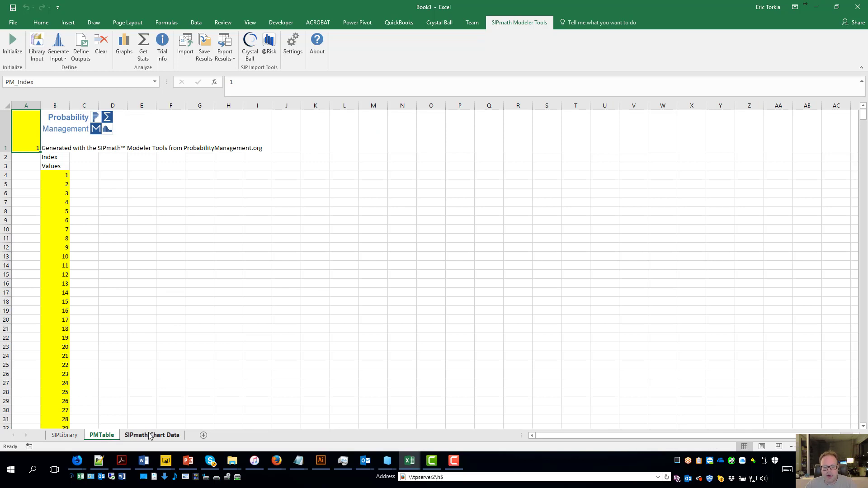
click(169, 435)
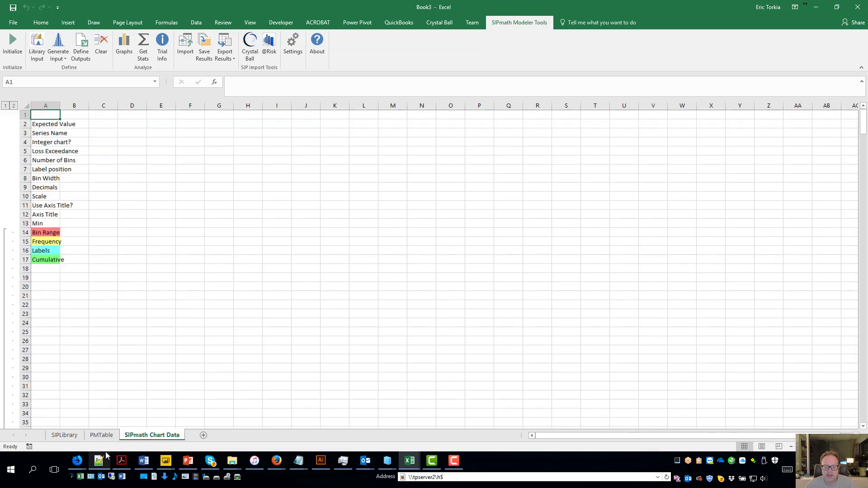
mouse_move(98, 460)
click(129, 436)
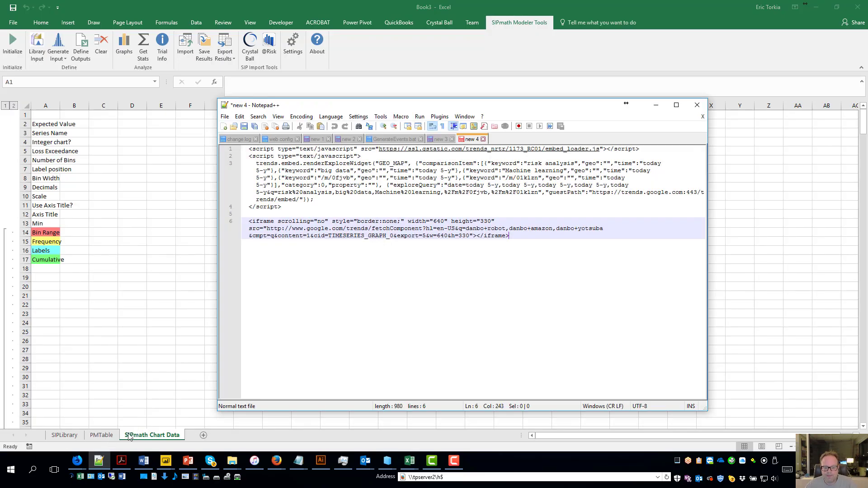
key(alt+Tab)
click(94, 435)
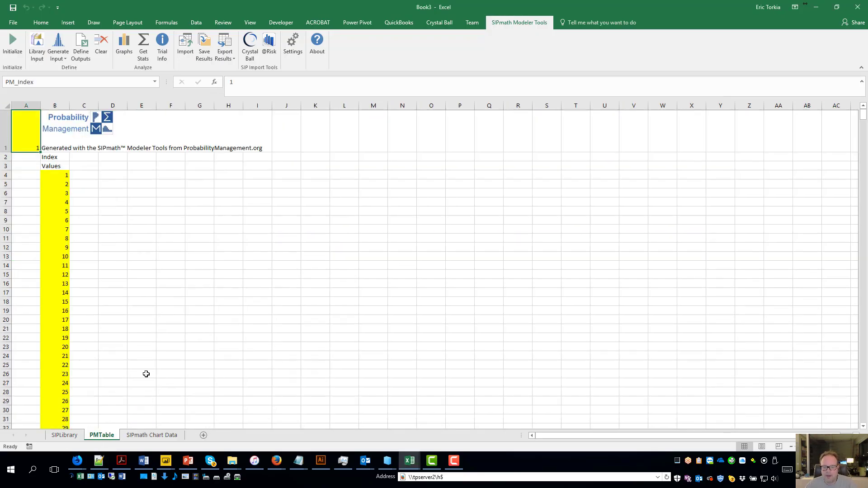
click(64, 435)
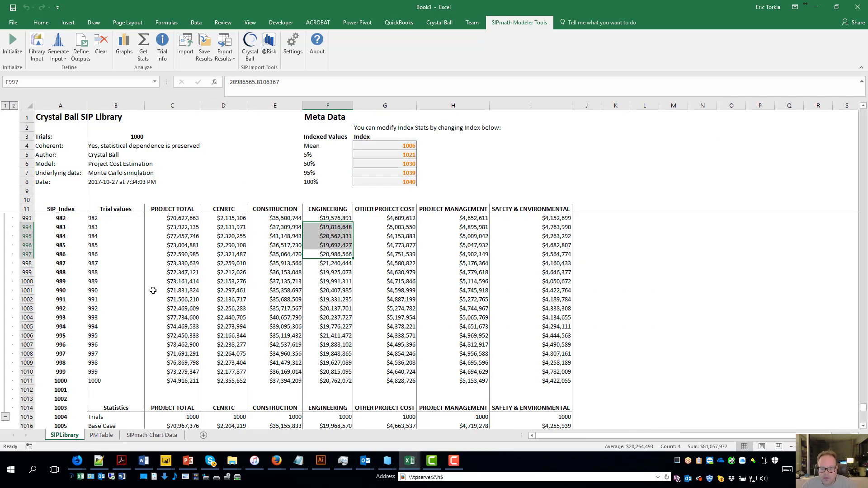
Step: Add a new worksheet after SIPLibrary and name it Model
click(203, 436)
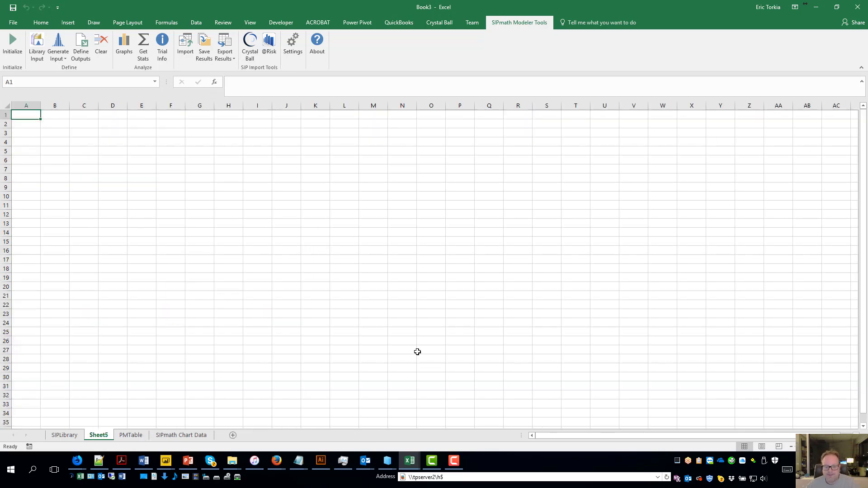
double_click(95, 437)
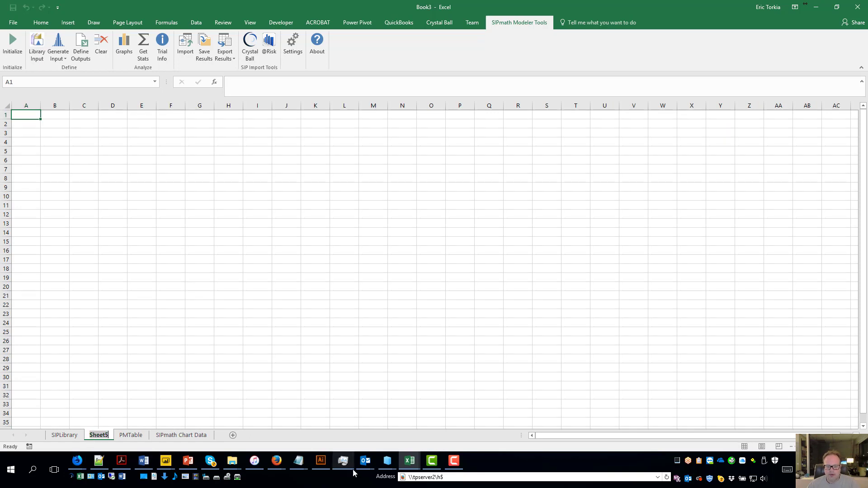
text(Model)
key(Return)
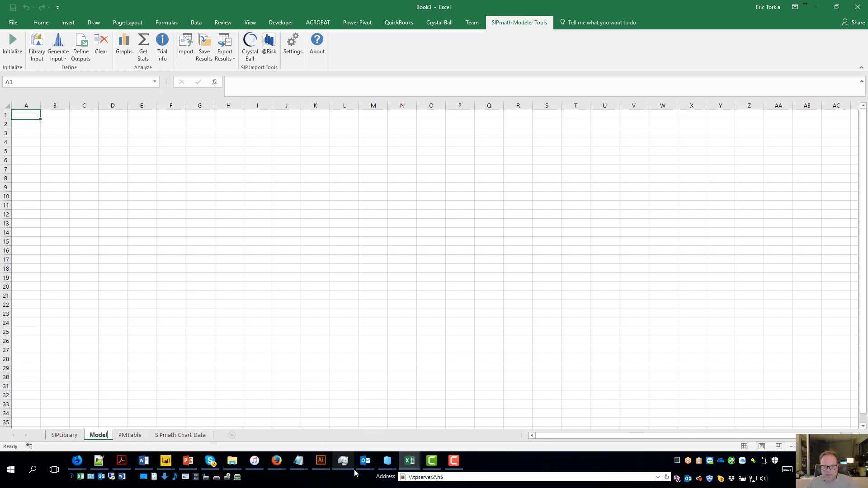
Step: Start a library input at cell D5 of the Model sheet and select the seven inputs from CENRTC through SAFETY___ENVIRONMENTAL
click(114, 153)
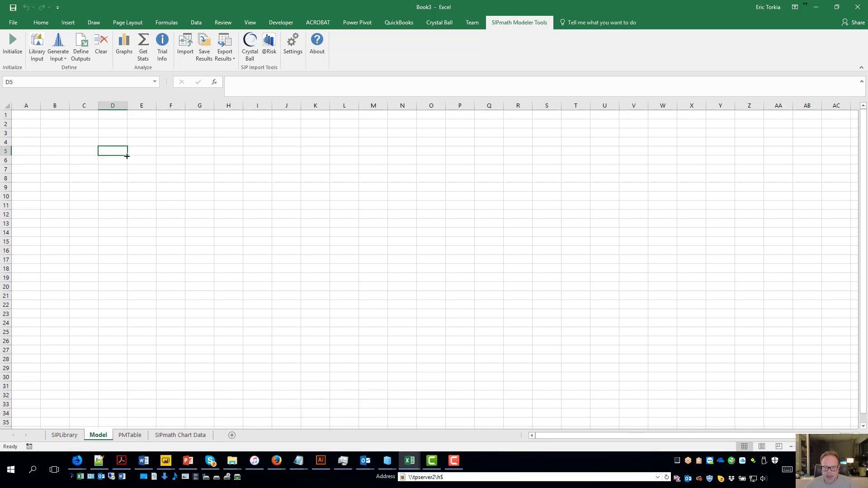
click(37, 50)
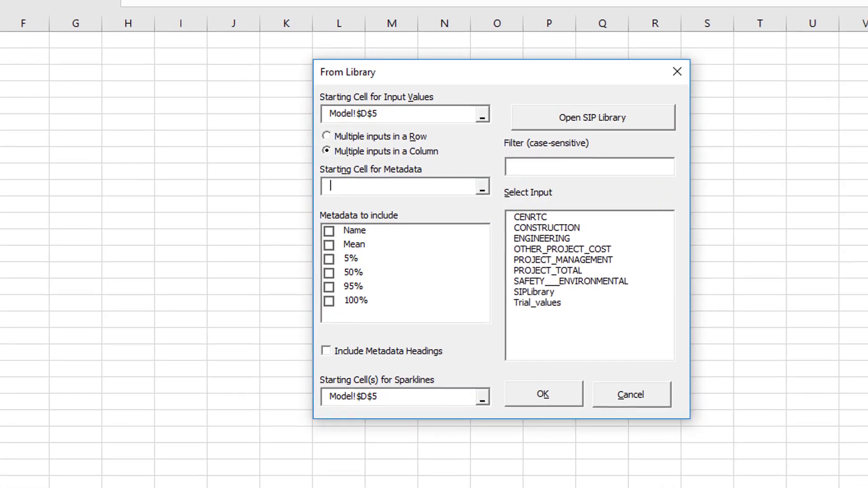
click(545, 218)
shift+click(548, 228)
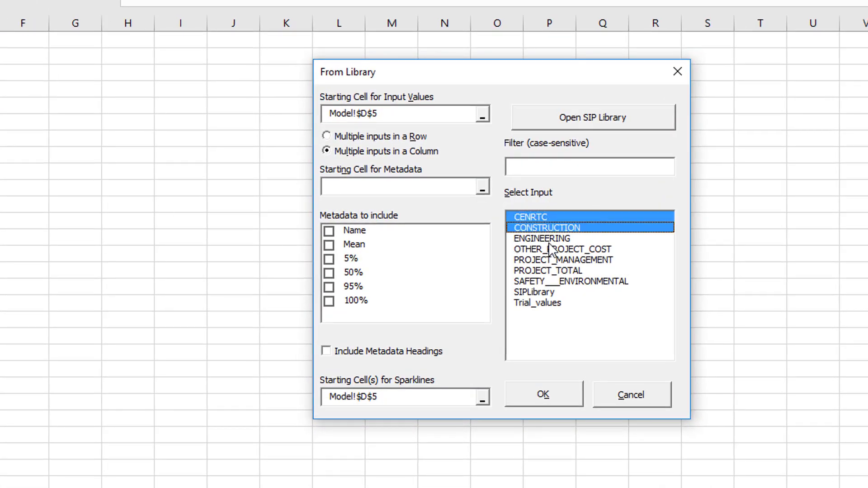
drag(549, 247, 551, 286)
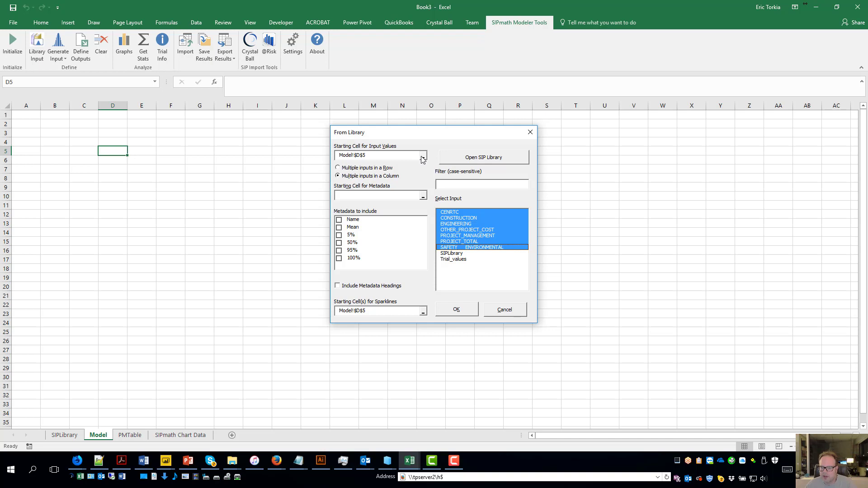
Step: Set the metadata to start at C5 with Name included, and insert the selected library inputs in a column
click(423, 196)
click(82, 155)
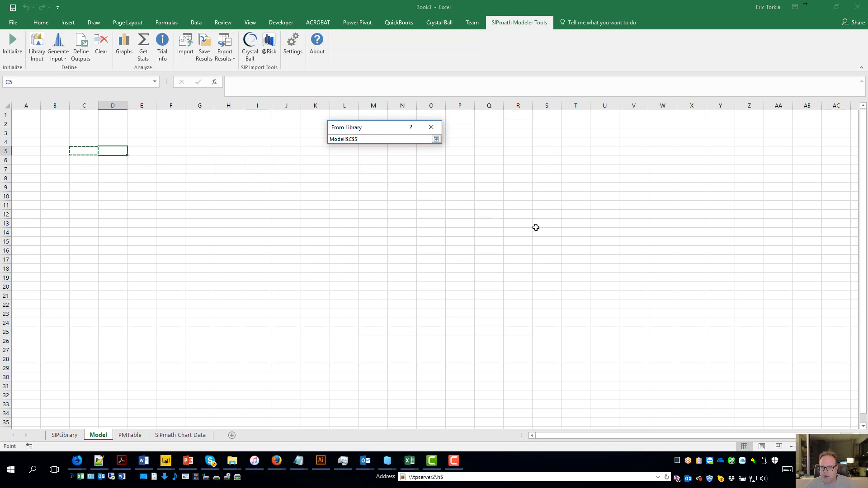
key(Return)
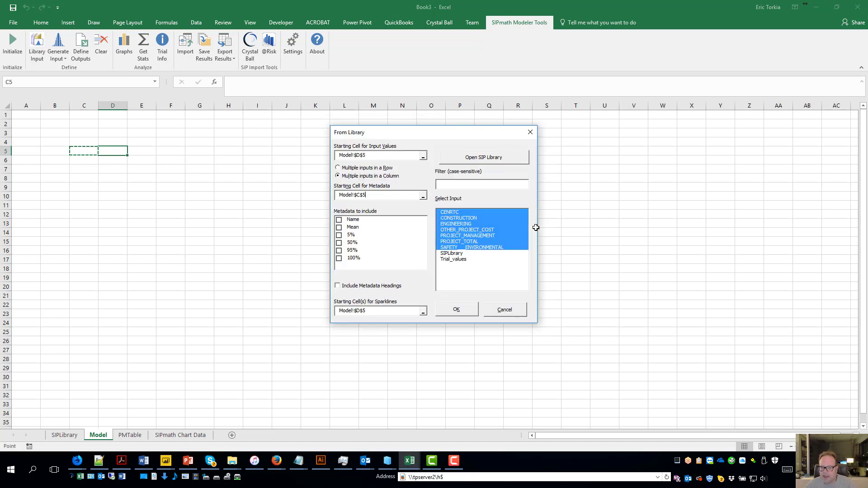
click(341, 221)
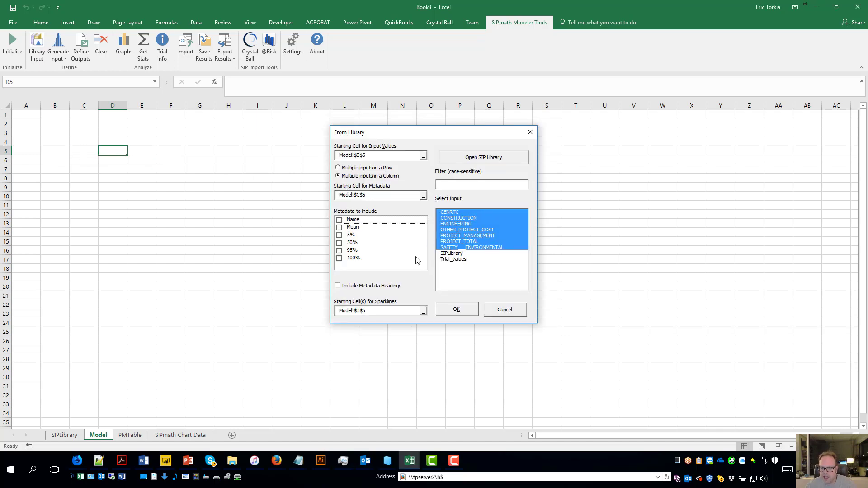
click(339, 220)
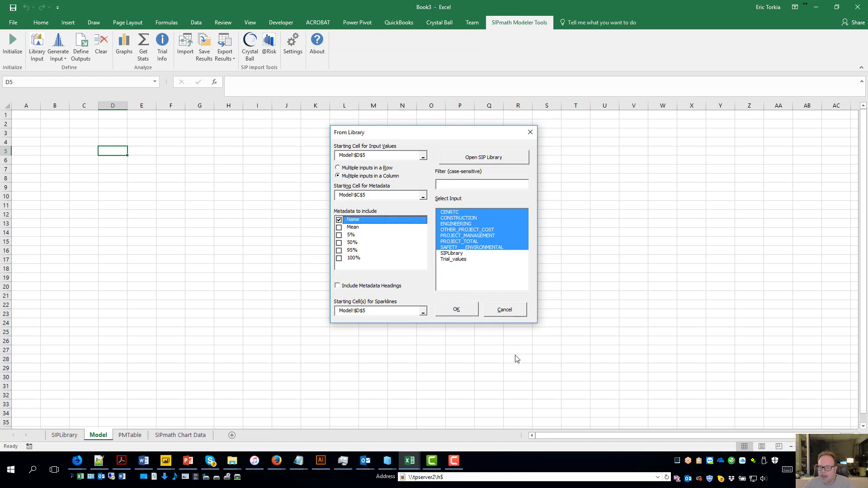
click(461, 311)
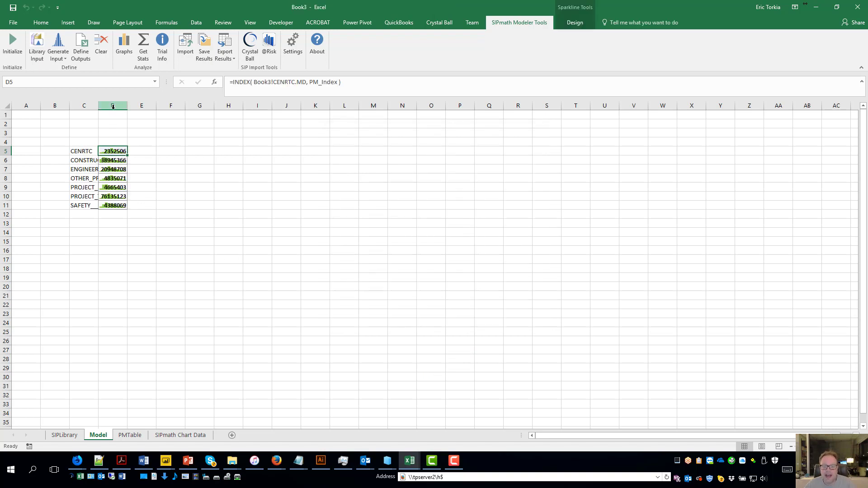
Step: Widen column D and format the simulation inputs in D5:D11 as currency without decimals
drag(128, 106, 154, 107)
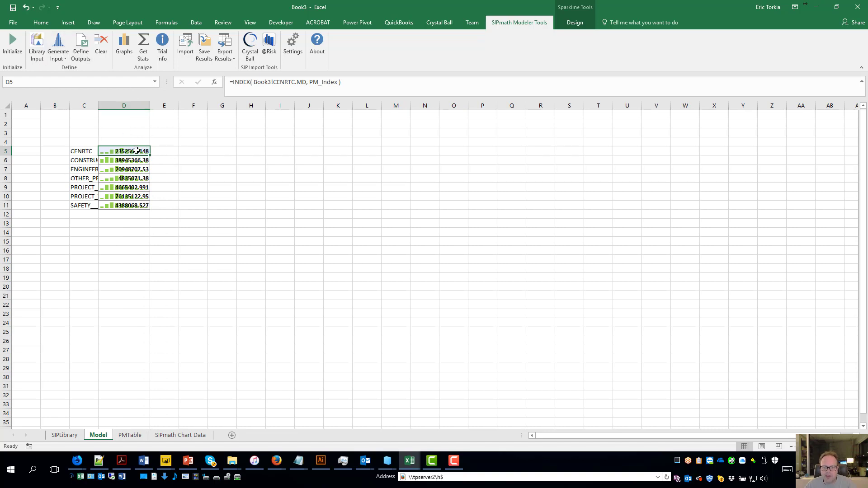
drag(137, 150, 129, 205)
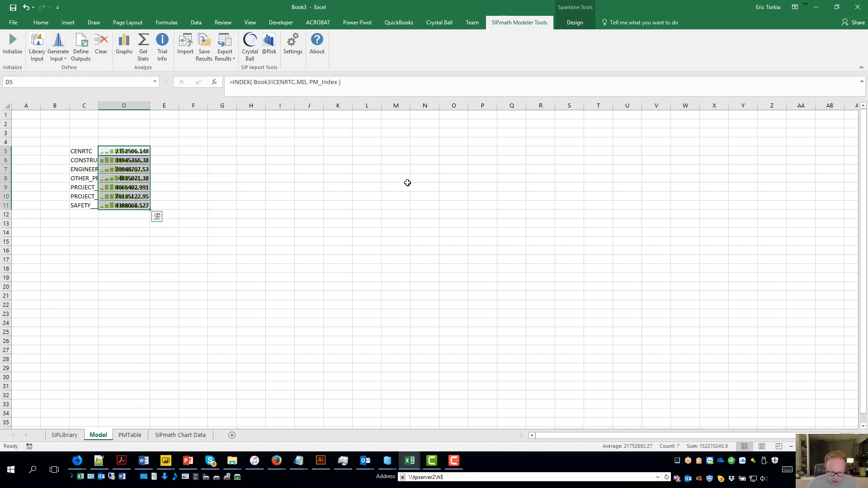
key(ctrl+shift+4)
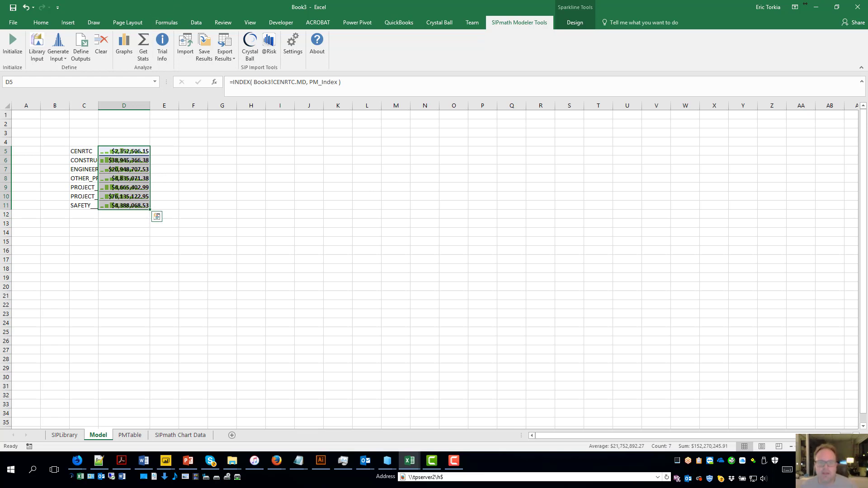
click(41, 23)
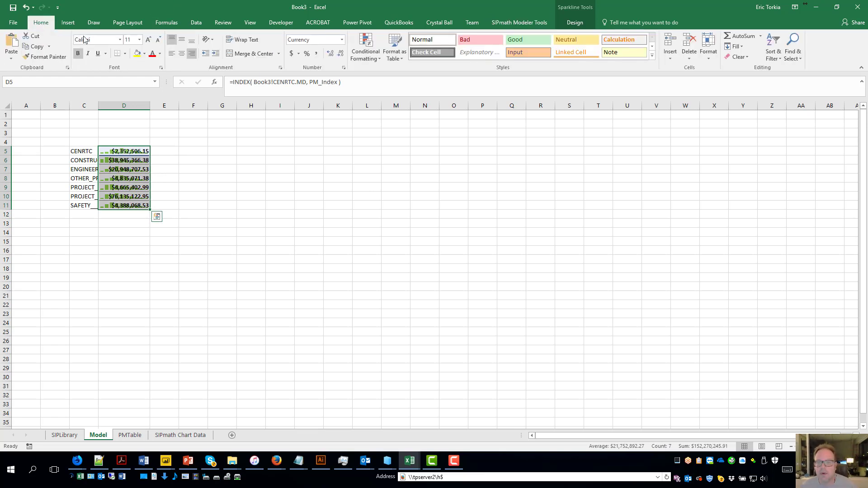
double_click(339, 55)
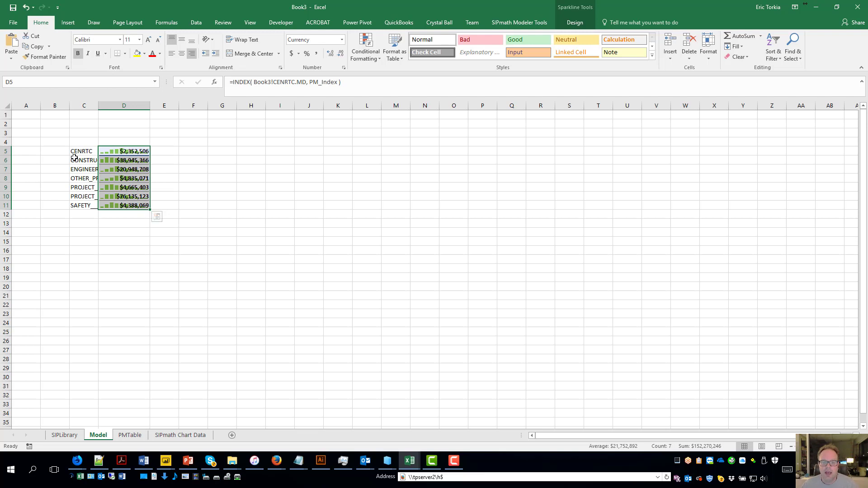
Step: Increase the height of rows 5 to 11 to enlarge the sparklines
drag(4, 151, 6, 203)
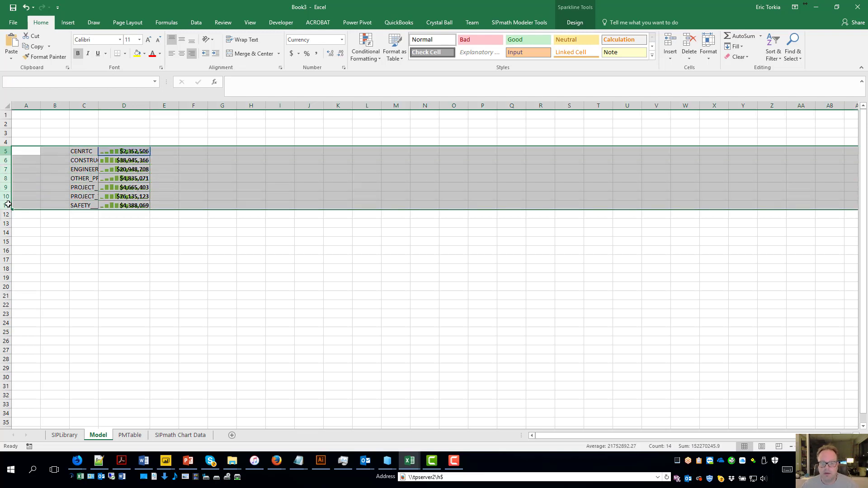
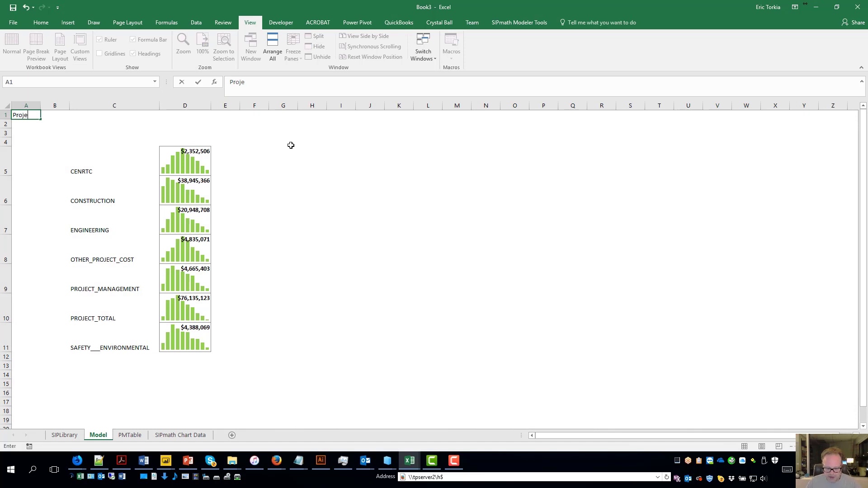
Step: Enter the sheet title "Project Estimate Model for Management" in cell A1
text(t Stimate)
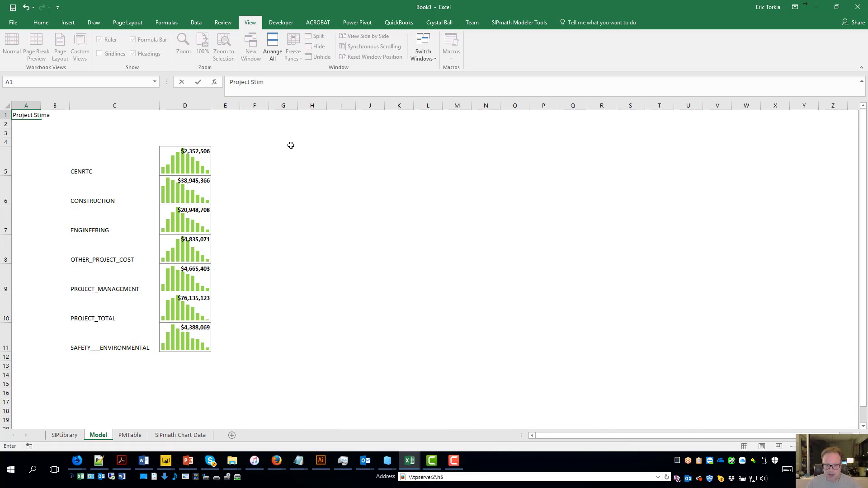
key(BackSpace)
key(BackSpace)
key(BackSpace)
key(BackSpace)
key(BackSpace)
text(timate Moi)
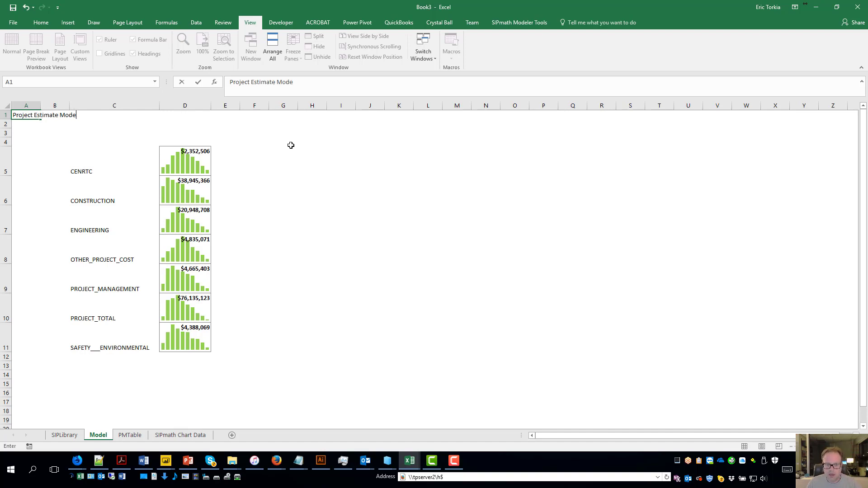
key(BackSpace)
text(l for Management)
key(Return)
key(Up)
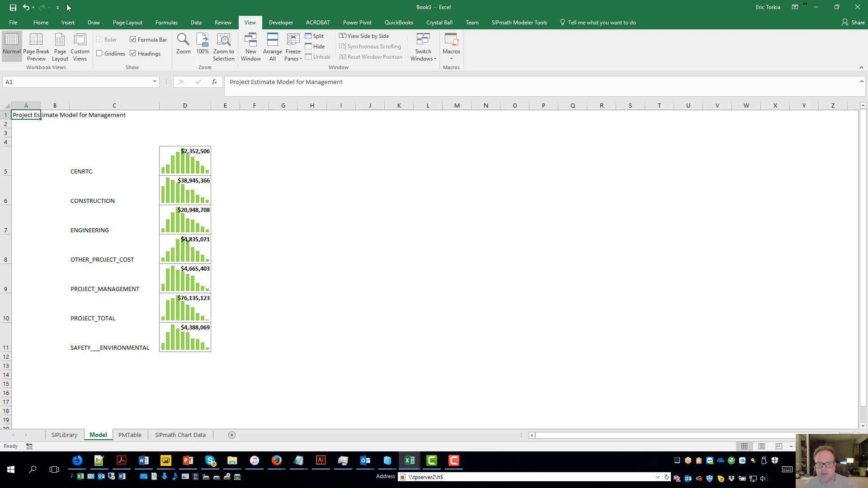
Step: Format the title in A1 with font size 18 and a dark gray font color
click(41, 22)
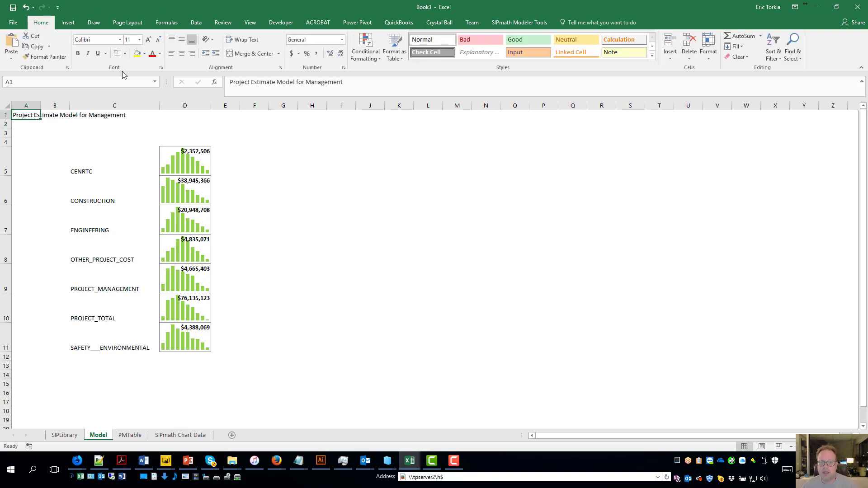
click(140, 39)
click(129, 110)
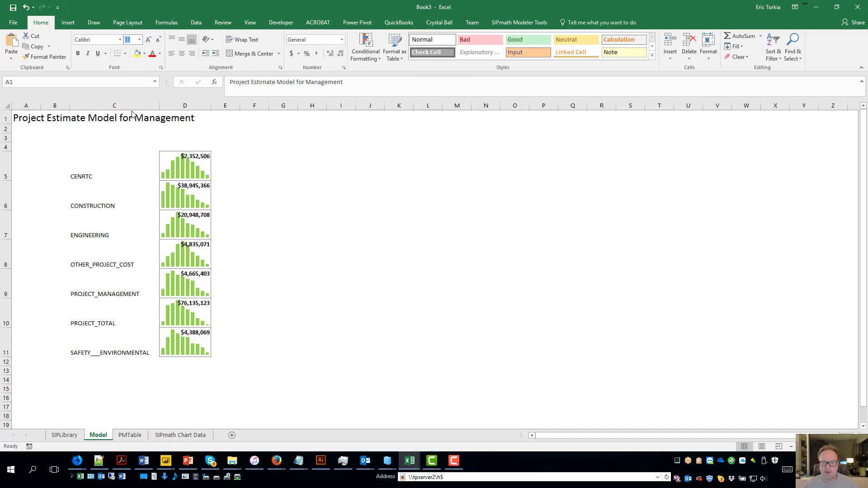
click(161, 58)
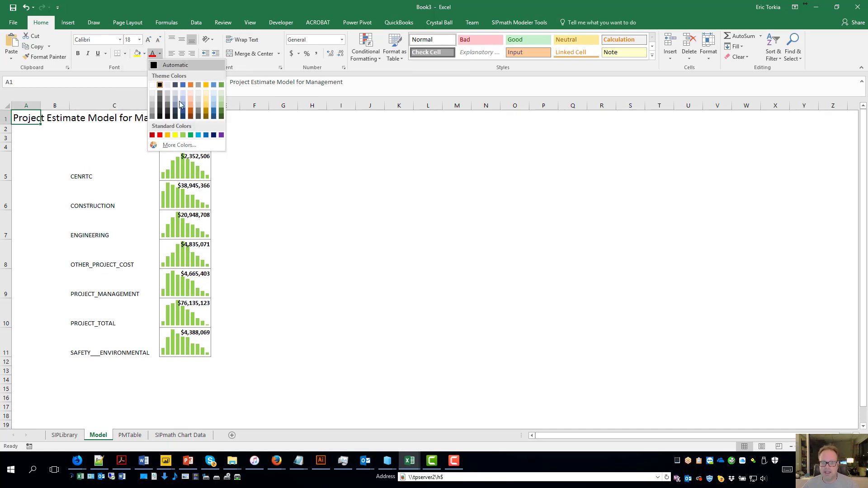
click(202, 116)
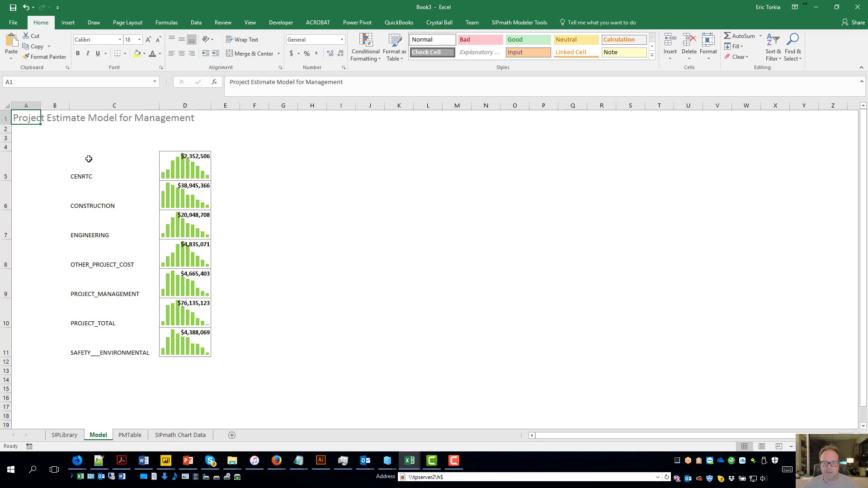
Step: Add the bold heading "Work Packages" in cell C3 above the input names
click(85, 139)
text(Work Packages)
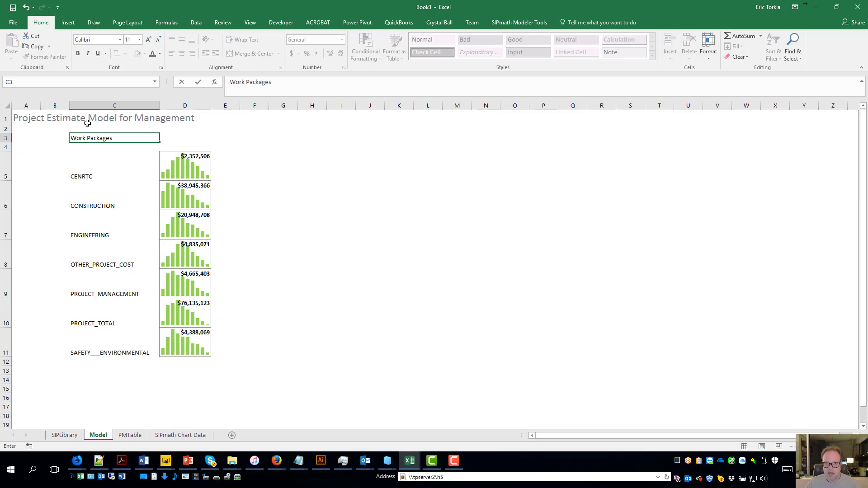
key(ctrl+Return)
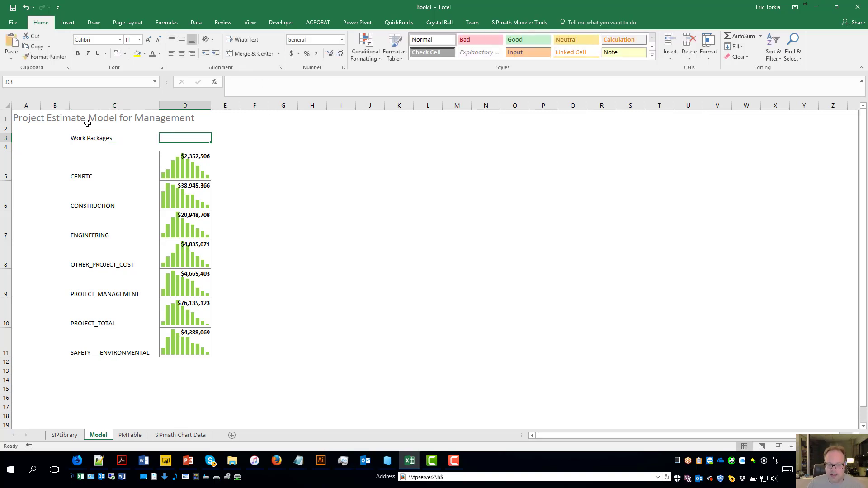
key(ctrl+b)
key(Tab)
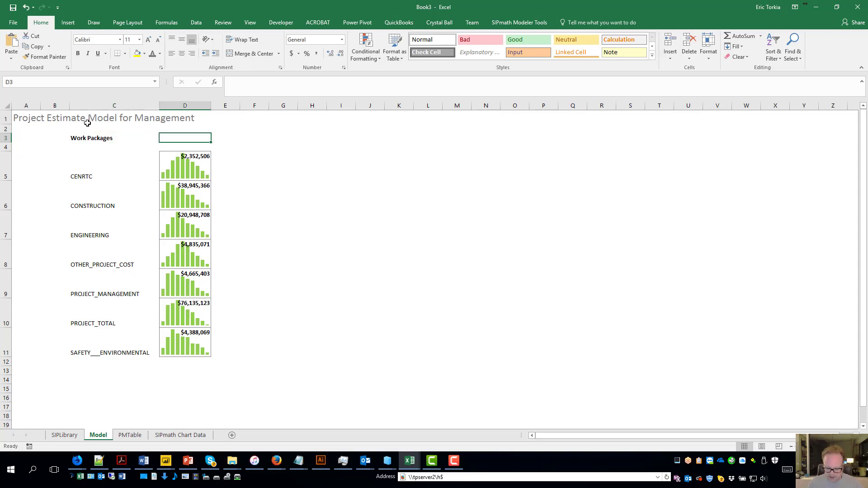
Step: Add the bold heading "Sim Inputs" in cell D3
text(Sim Inputs)
key(Tab)
key(Left)
key(ctrl+b)
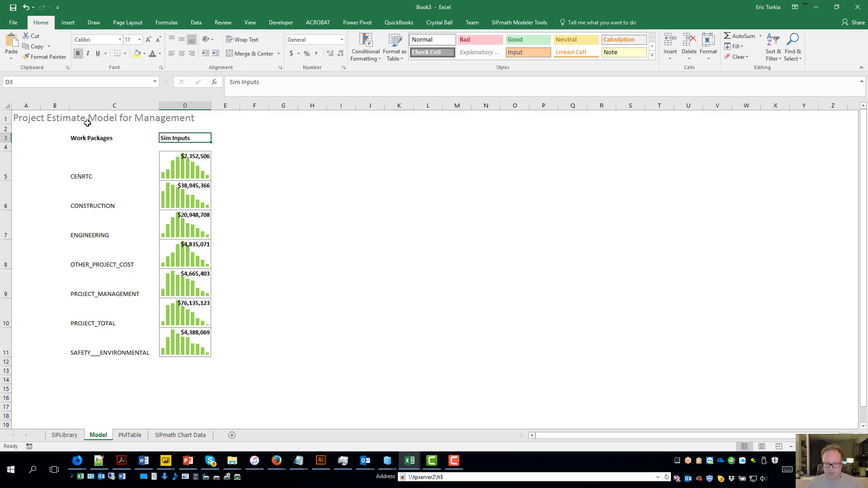
Step: Delete the empty row 4 between the headings and the CENRTC row
key(Down)
key(Left)
key(Left)
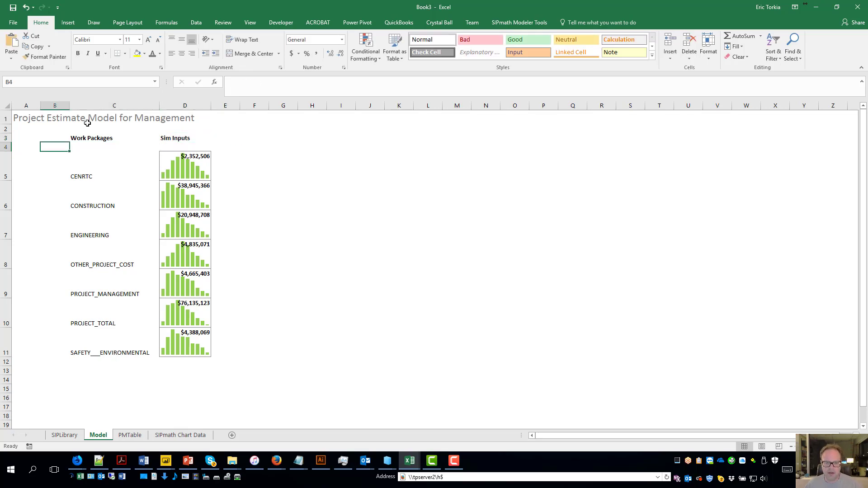
click(5, 146)
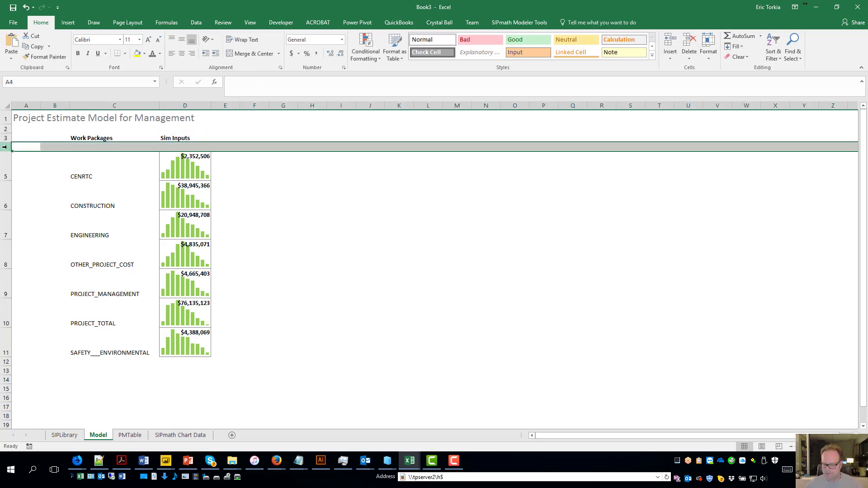
key(ctrl+minus)
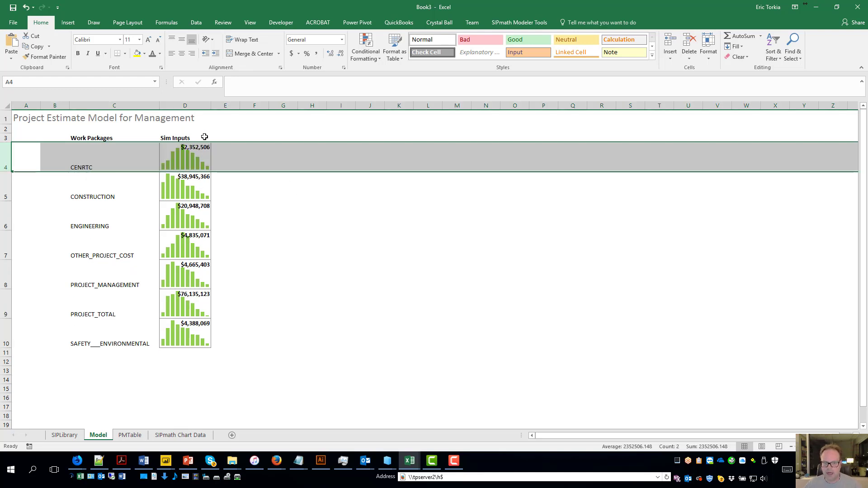
Step: Center the "Sim Inputs" heading in its cell
click(186, 138)
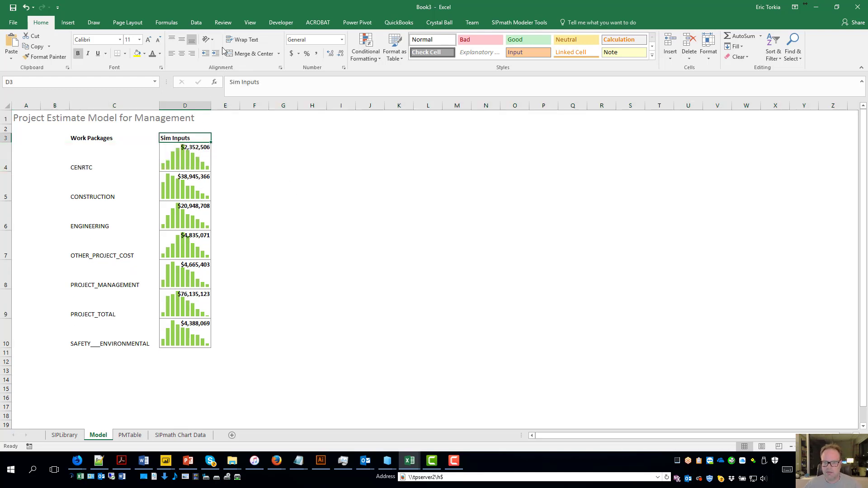
click(181, 53)
click(313, 229)
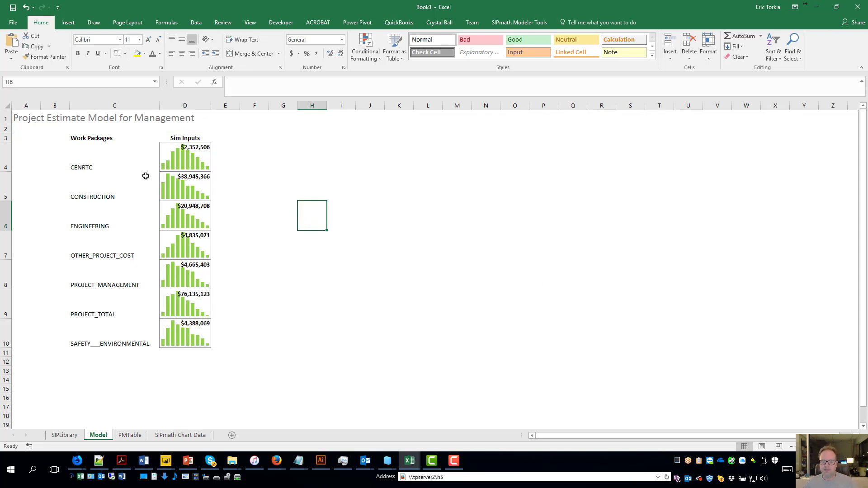
Step: Go through the work package names from CONSTRUCTION down to PROJECT_TOTAL
click(101, 197)
click(99, 226)
click(95, 264)
click(83, 248)
click(84, 282)
click(88, 312)
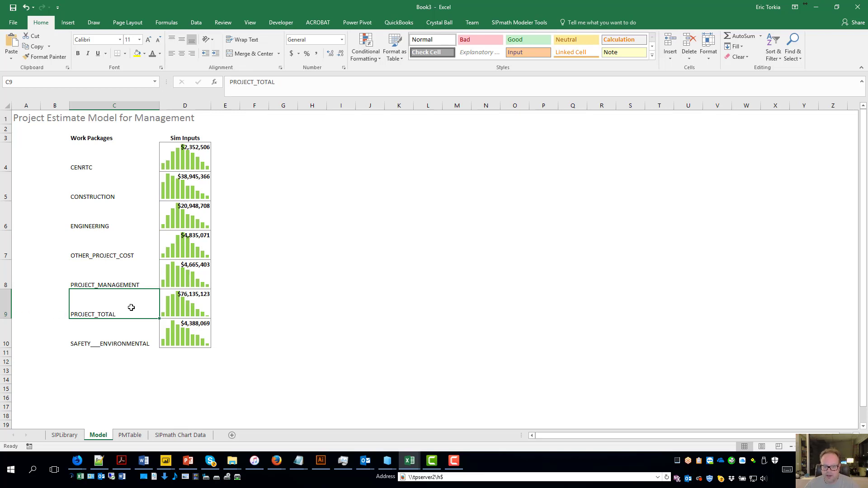
Step: Move the PROJECT_TOTAL name and its simulation input from C9:D9 to K4:L4
drag(130, 307, 179, 310)
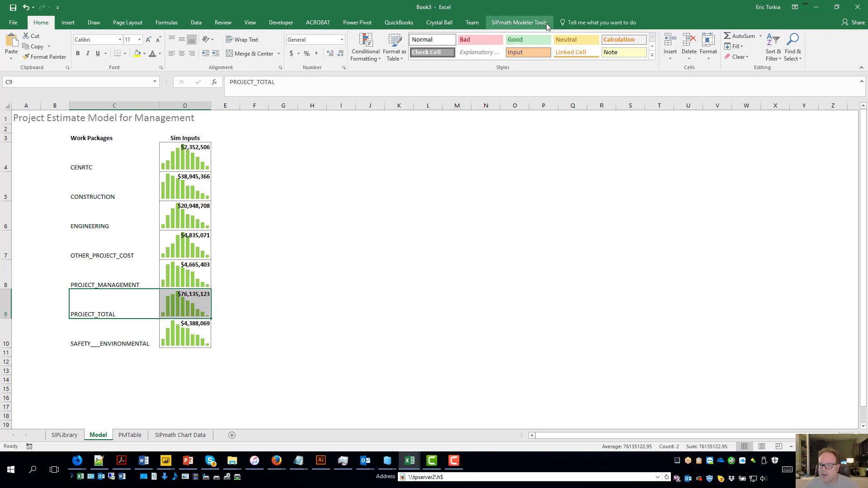
drag(117, 305, 421, 150)
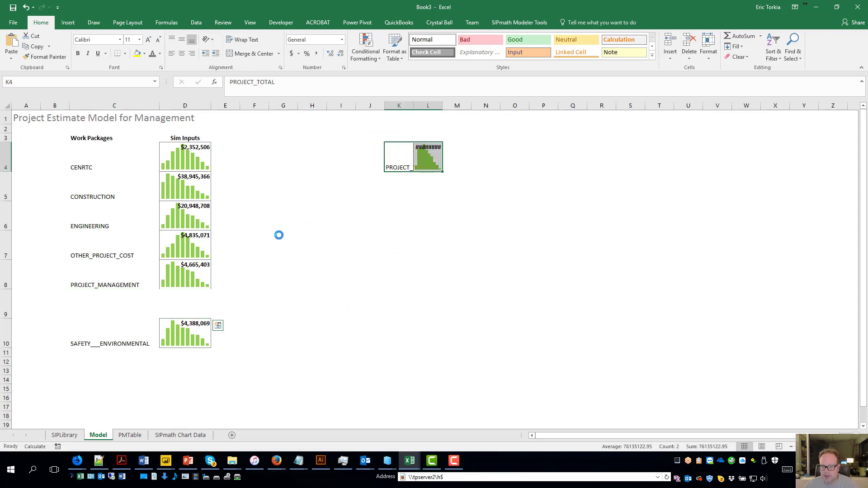
Step: Widen column L to fit the project total and move the SAFETY___ENVIRONMENTAL name and simulation input from C10:D10 to C9:D9
drag(442, 108, 484, 110)
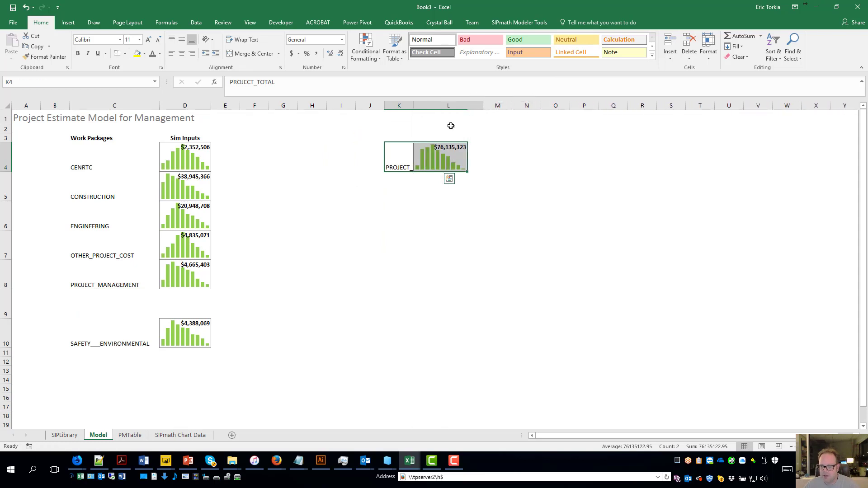
drag(77, 332, 172, 300)
click(265, 267)
click(183, 342)
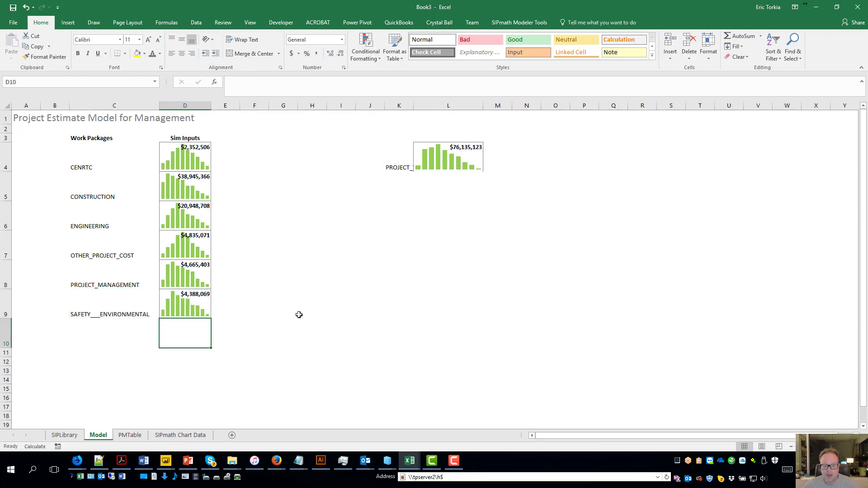
Step: Enter a SUM formula in D11 that adds the work package inputs in D4:D9
click(193, 368)
click(188, 361)
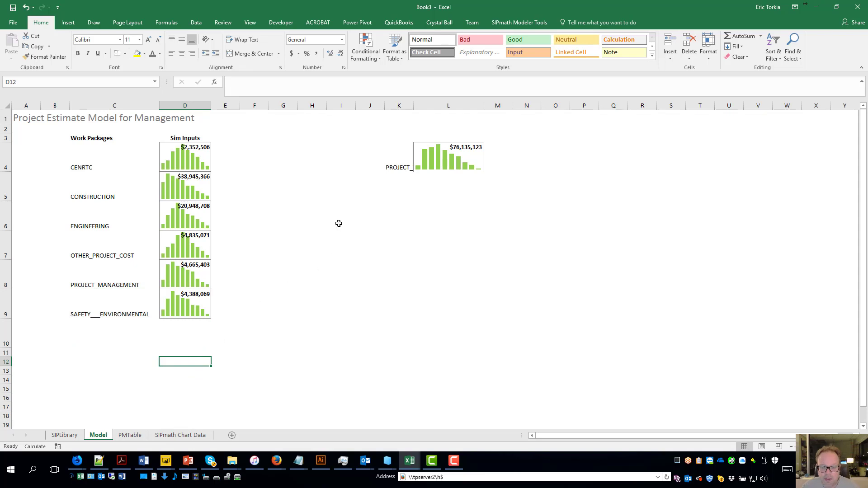
click(181, 352)
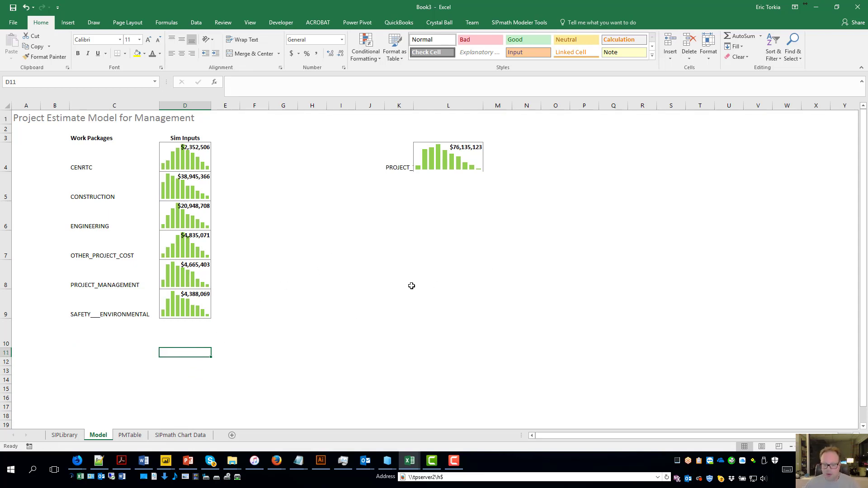
text(+)
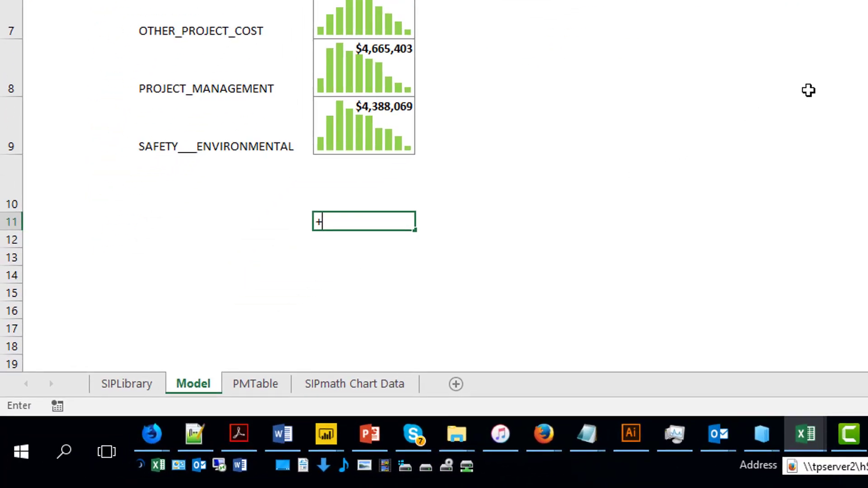
text(sum()
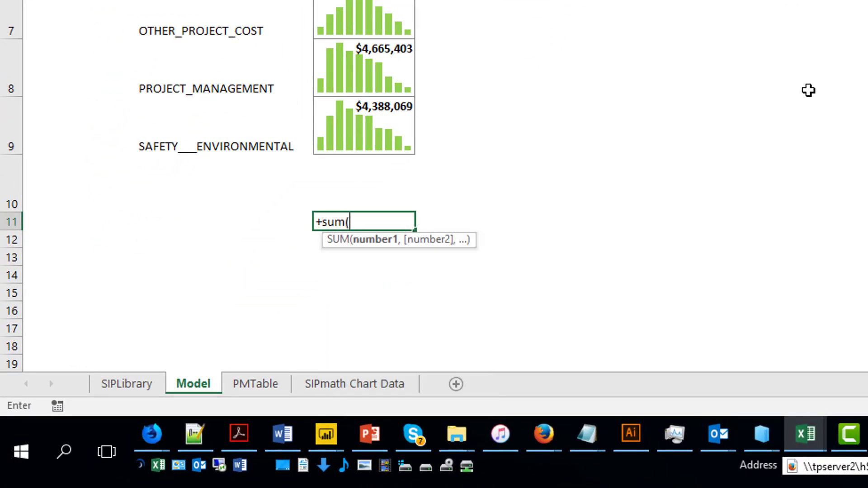
key(Up)
key(Up)
key(Up)
key(Down)
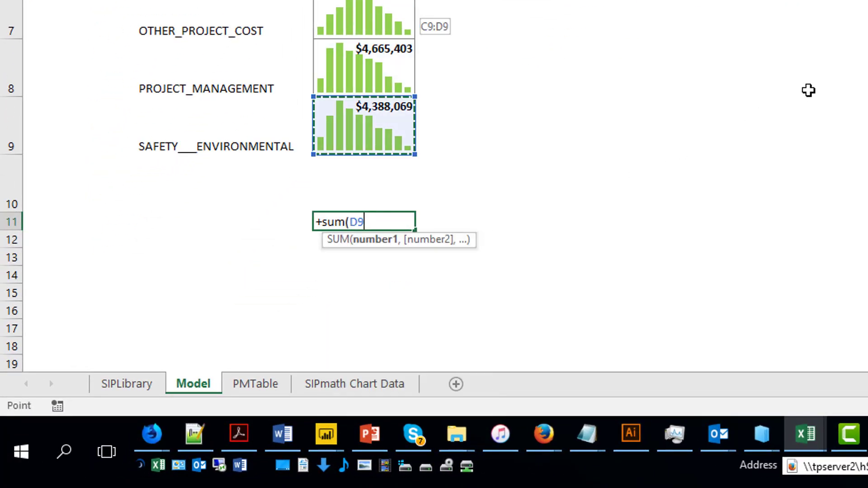
key(shift+Up)
key(shift+Up)
key(shift+Up)
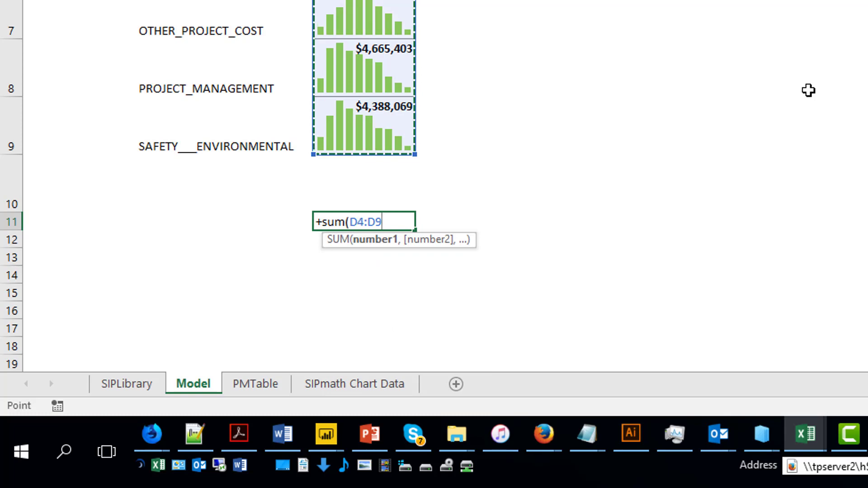
key(Return)
key(Up)
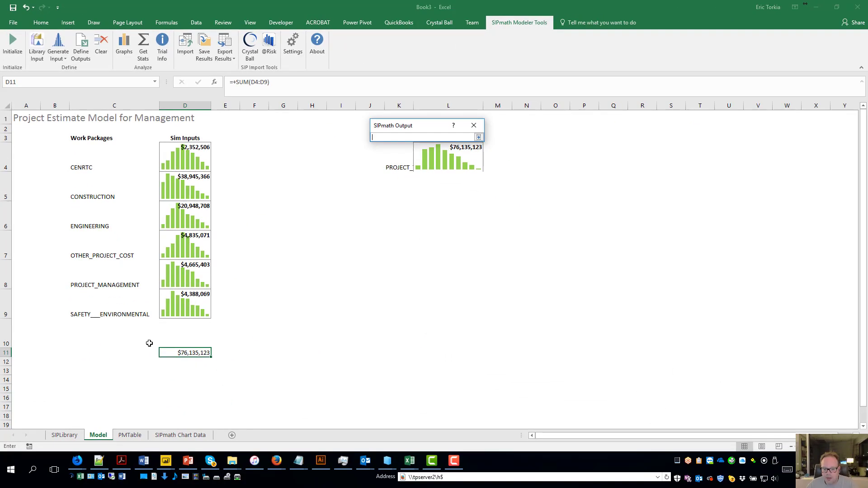
Step: Try to define D11 as a SIPmath output using the empty cell C11 for its name
click(131, 354)
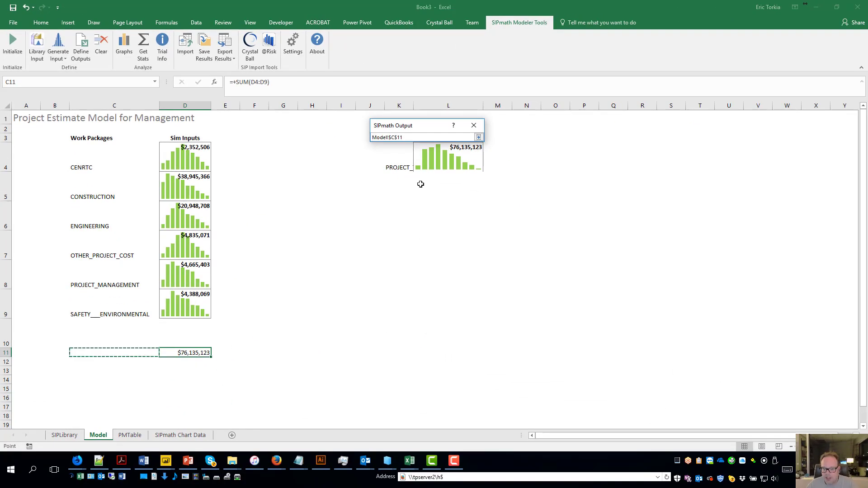
key(Return)
click(405, 252)
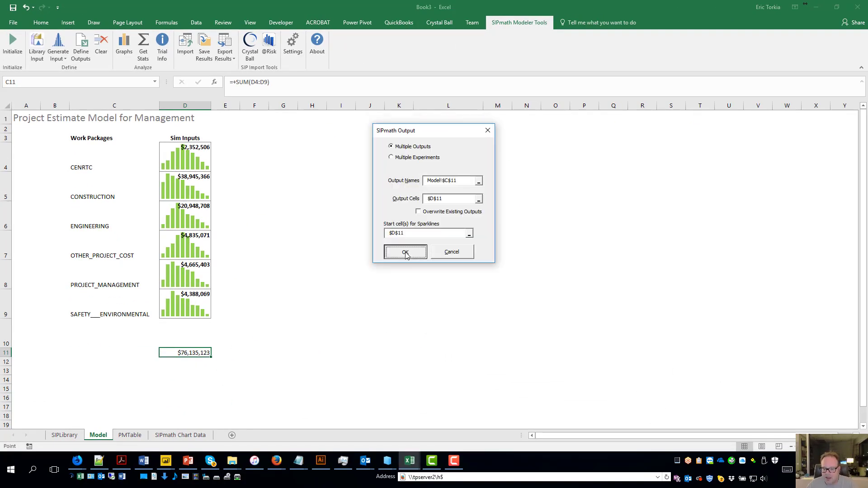
click(411, 203)
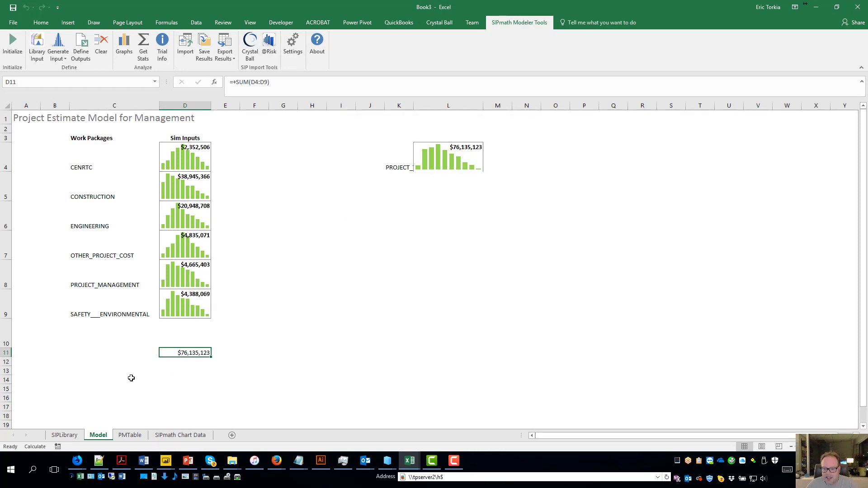
Step: Enter the label "Project Total" in C11 and make it bold
click(120, 353)
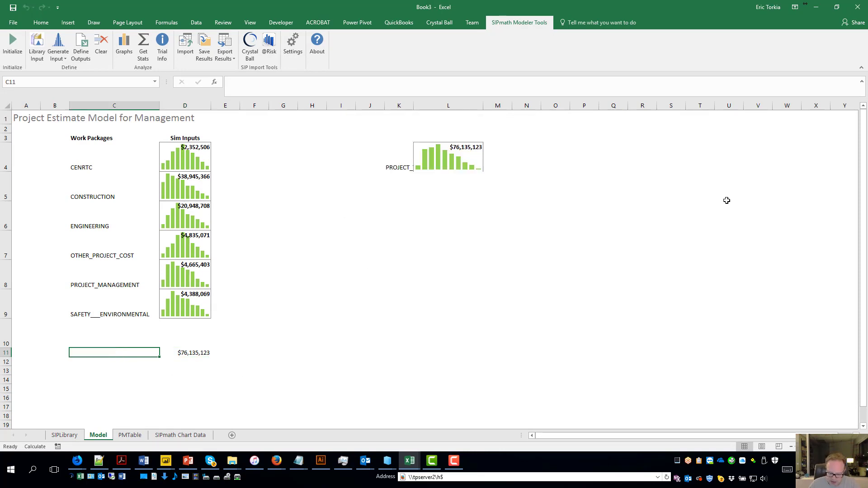
text(Project Total)
key(Tab)
key(shift+Tab)
key(ctrl+b)
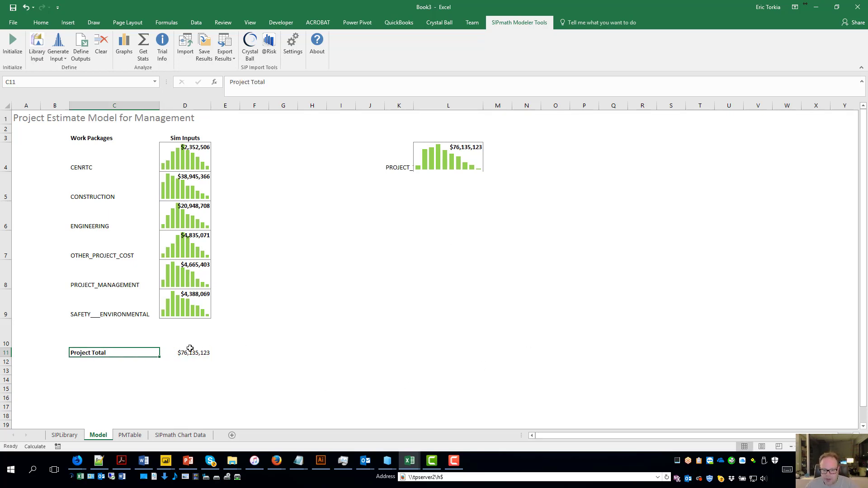
Step: Define D11 as a SIPmath output named from C11, with its sparkline in D11, and accept automatic recalculation mode
click(203, 356)
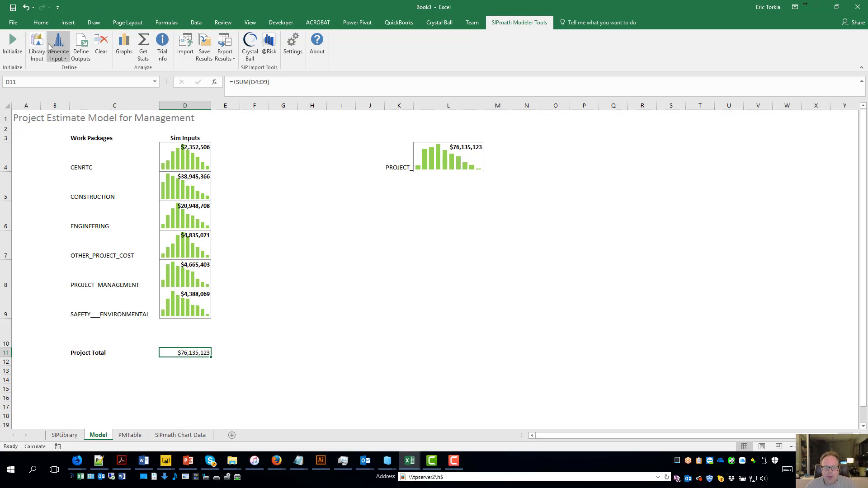
click(81, 47)
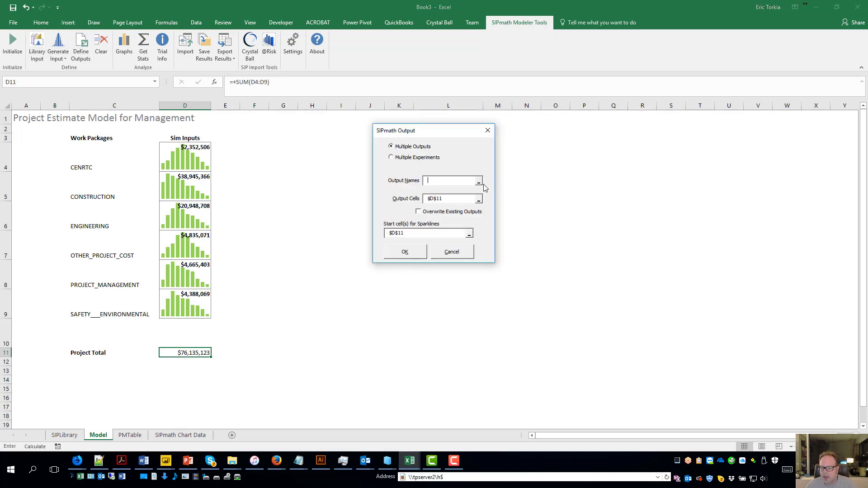
click(479, 182)
click(111, 351)
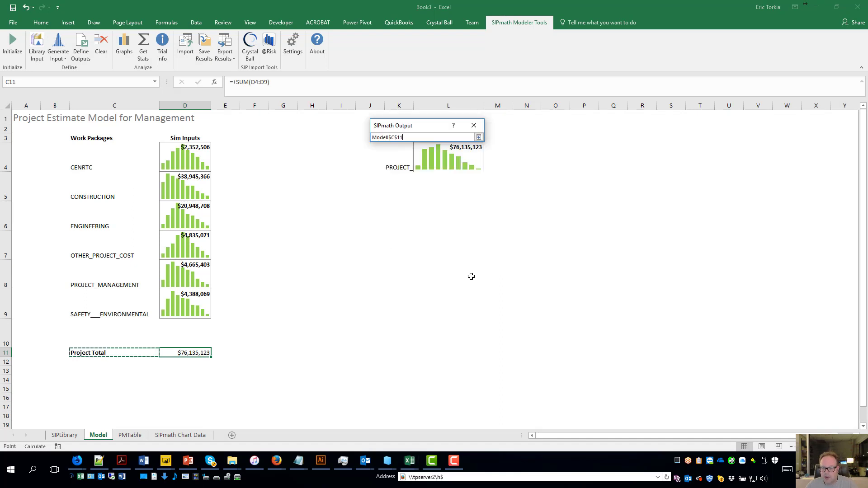
key(Return)
click(409, 256)
click(460, 275)
click(460, 272)
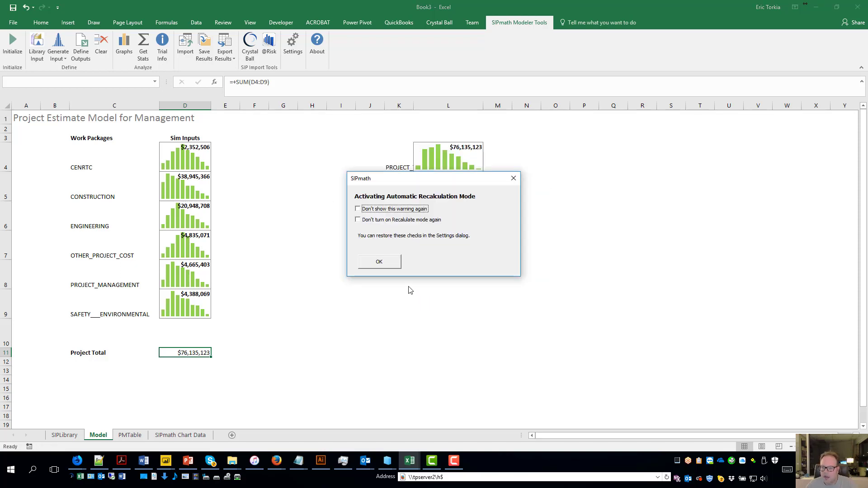
click(389, 211)
click(391, 263)
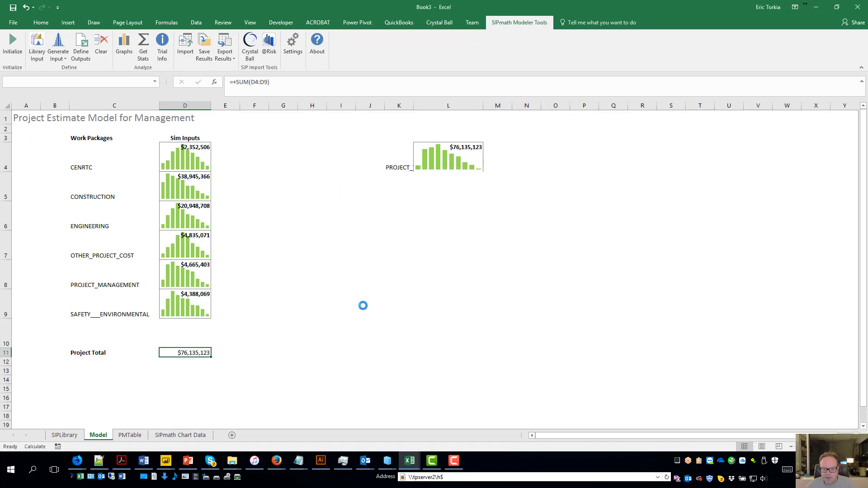
Step: Make row 11 taller to show the sparkline and compare the Project Total in D11 with the PROJECT_TOTAL input in L4
drag(6, 356, 6, 369)
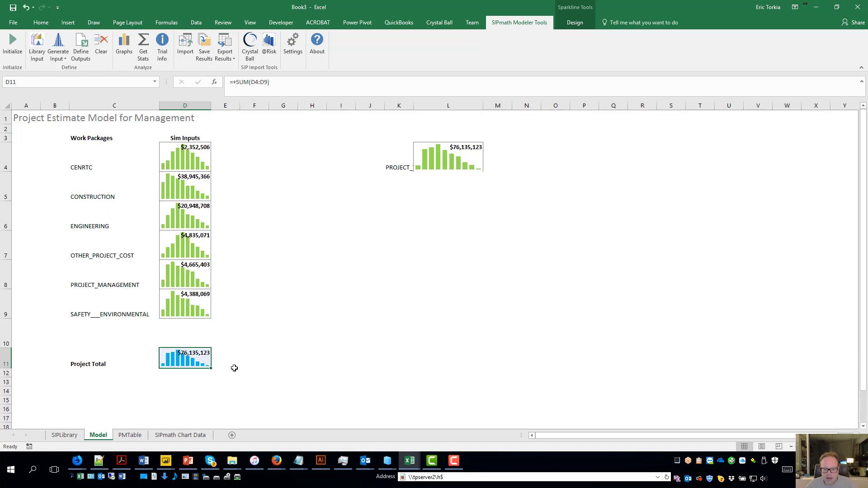
click(467, 158)
click(209, 354)
click(467, 159)
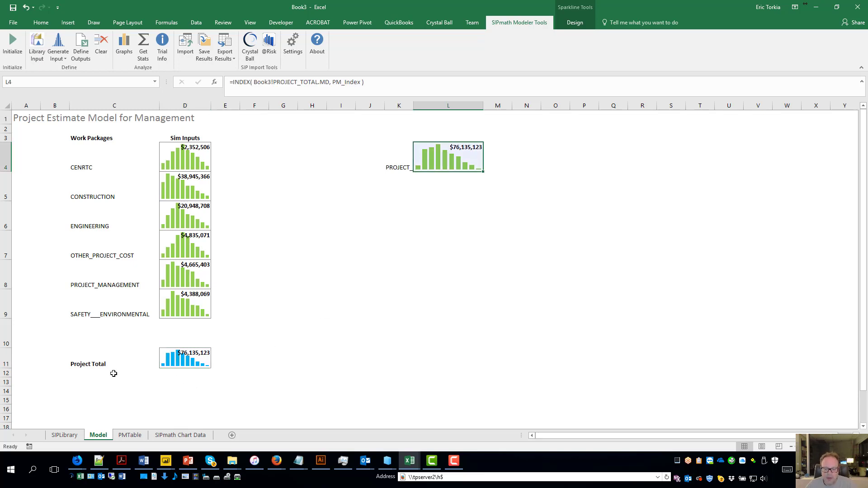
Step: Enter the statistic labels Mean, P10, P90 and Std. Dev in C13:C16 below the project total
click(174, 380)
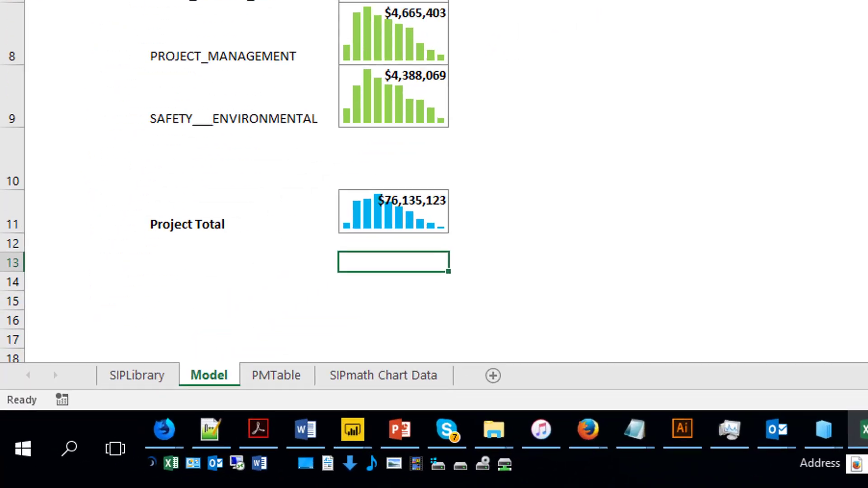
click(244, 262)
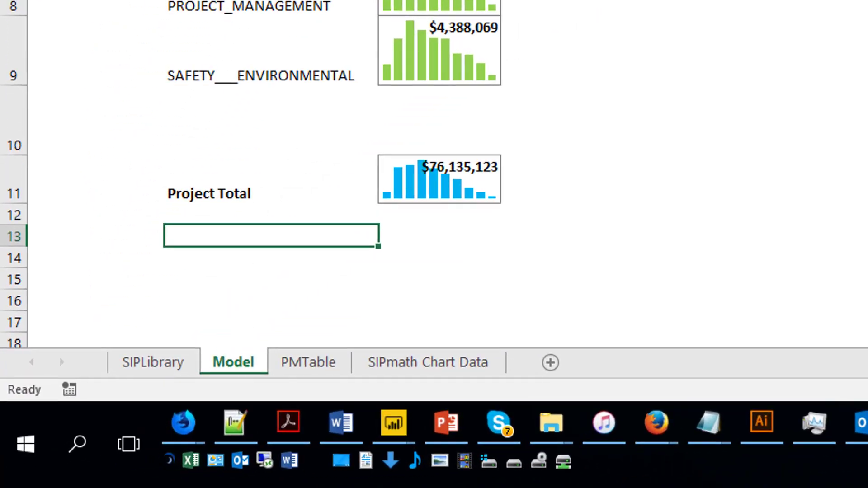
text(Mean)
key(Return)
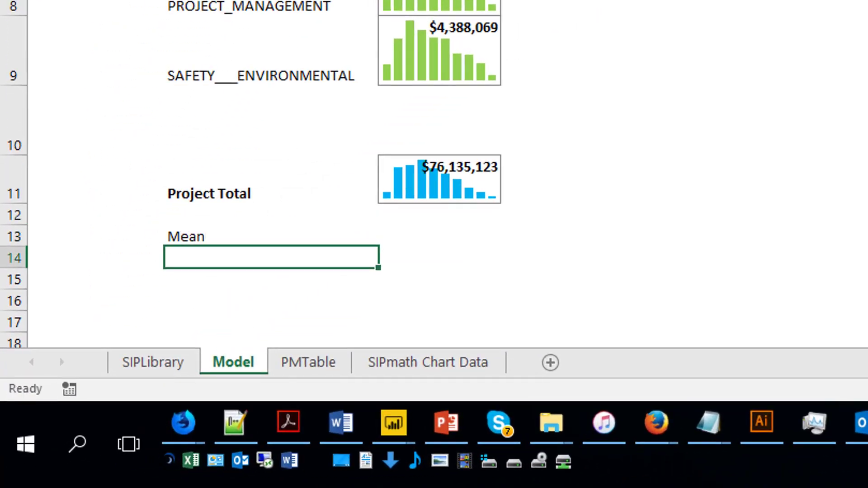
text(P10)
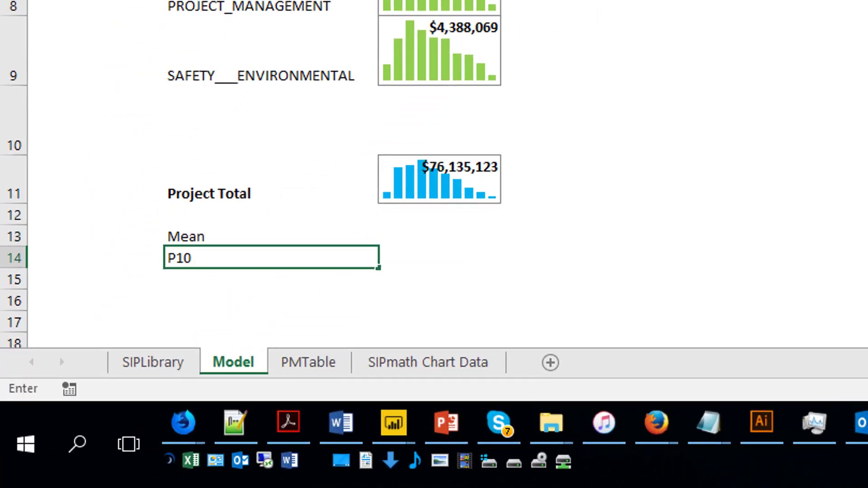
key(Return)
text(P)
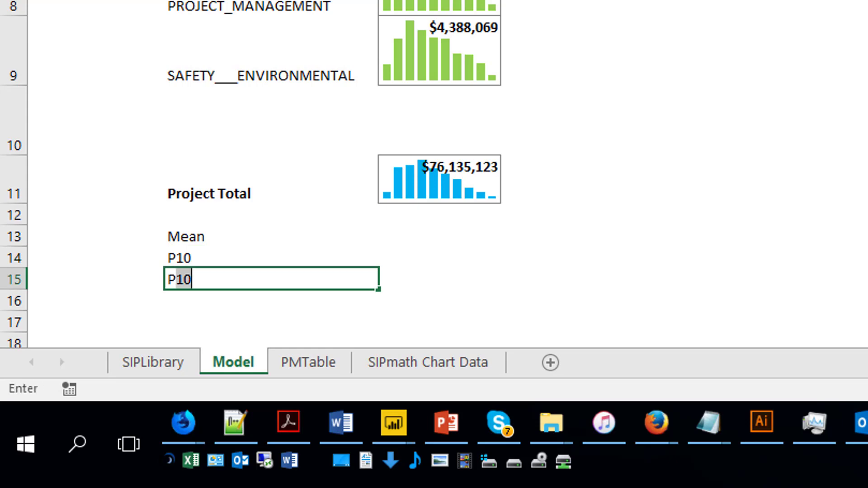
text(90)
key(Return)
text(St)
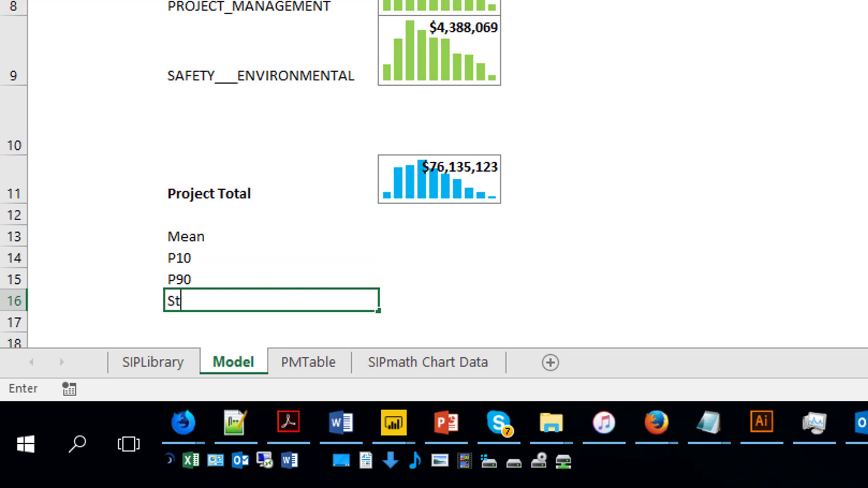
text(d. Dev)
Step: Enter the formula =AVERAGE(D11) in D13 beside the Mean label
key(Tab)
key(Up)
key(Up)
key(Up)
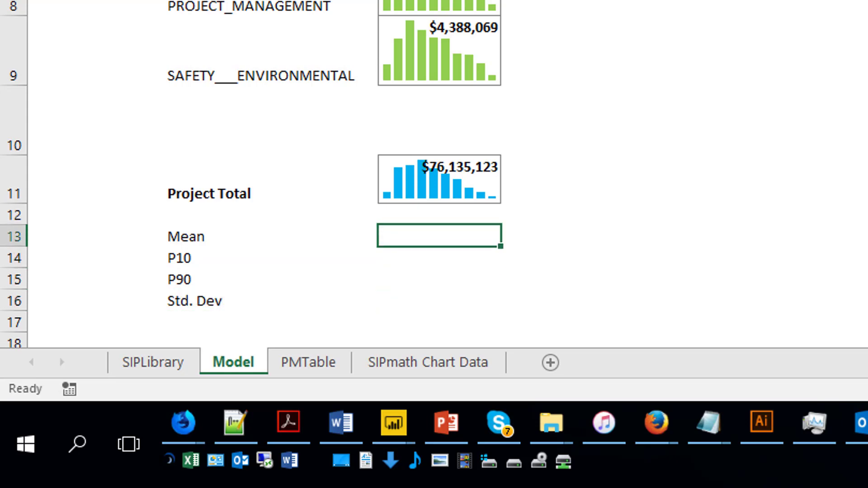
text(=)
text(men)
key(BackSpace)
text(a)
key(BackSpace)
key(BackSpace)
key(BackSpace)
text(avera)
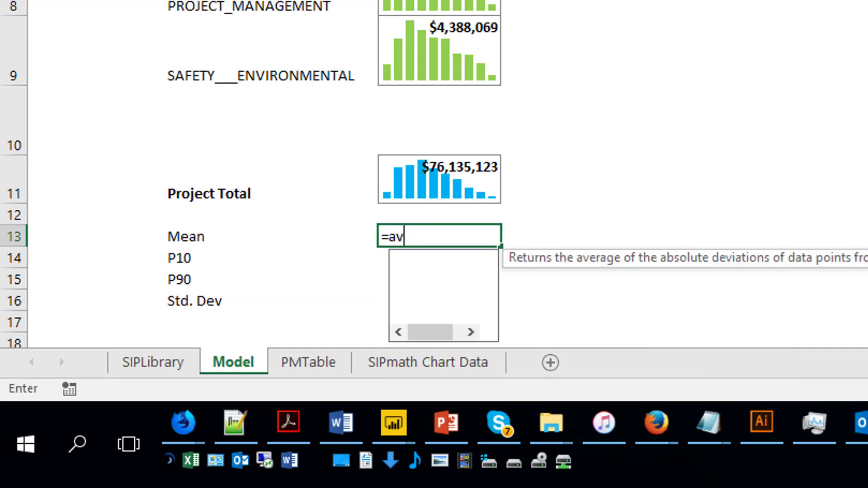
key(Tab)
key(Up)
key(Up)
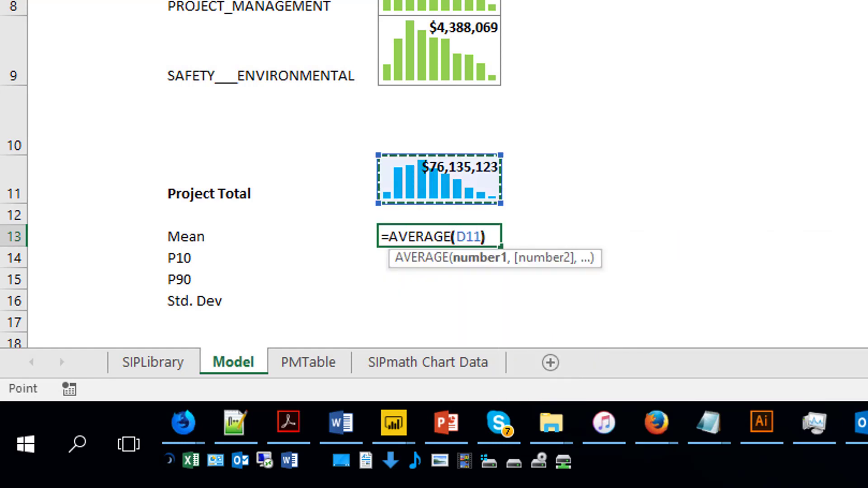
text())
key(Return)
Step: Enter a PERCENTILE.INC formula in D14 for the P10, using D11 as the array and .1 as k
text(=perce)
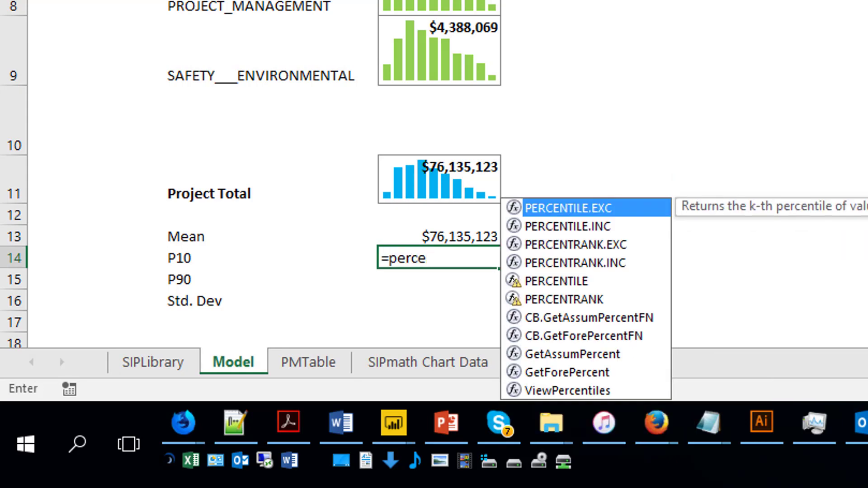
key(Down)
key(Tab)
key(Up)
key(Up)
key(Up)
text(,.)
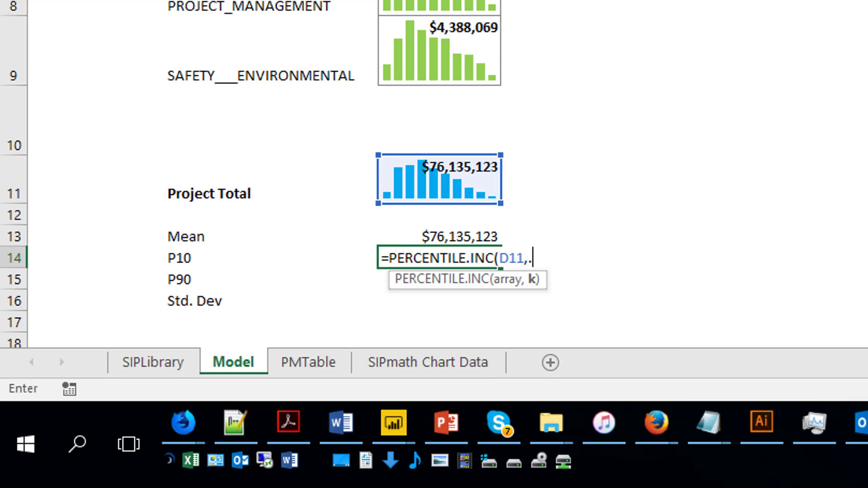
text(1))
key(Return)
Step: Copy the P10 formula from D14 into D15 for the P90 and change its k argument to 0.9
click(440, 257)
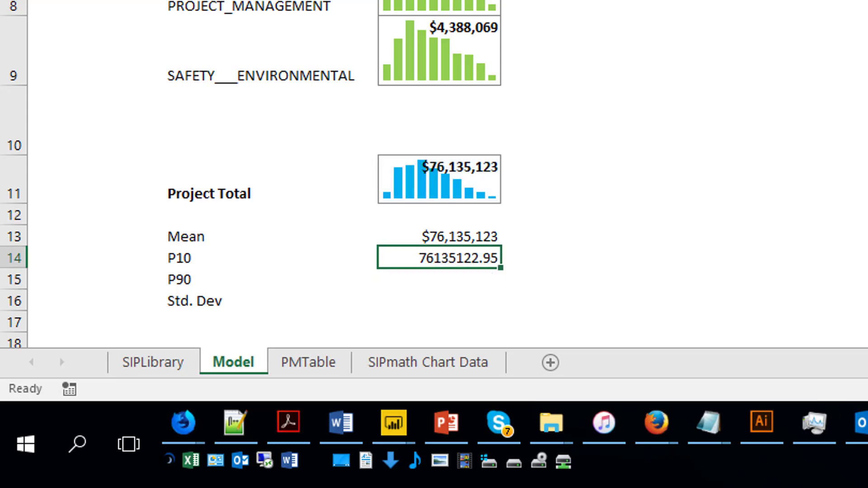
key(F2)
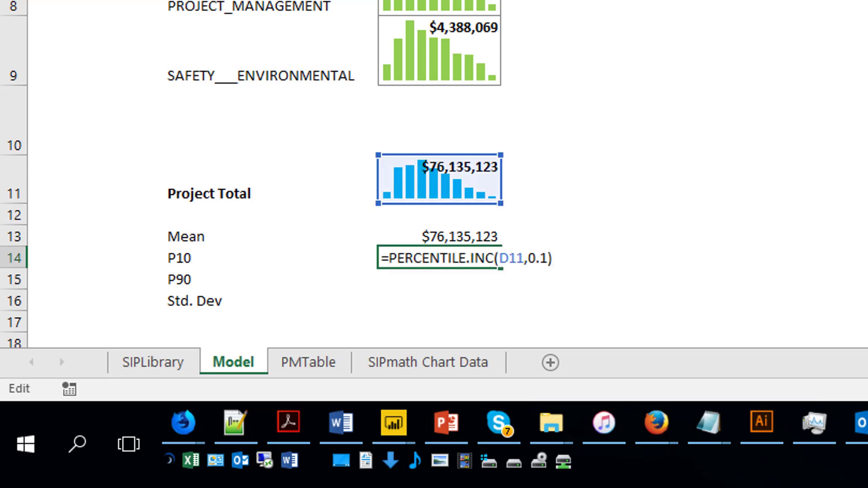
key(shift+Left)
key(shift+Left)
key(shift+Left)
key(shift+Left)
key(shift+Left)
key(shift+Left)
key(shift+Left)
key(shift+Left)
key(shift+Left)
key(shift+Left)
key(shift+Left)
key(shift+Left)
key(shift+Left)
key(shift+Left)
key(shift+Left)
key(shift+Left)
key(shift+Left)
key(shift+Left)
key(shift+Left)
key(shift+Left)
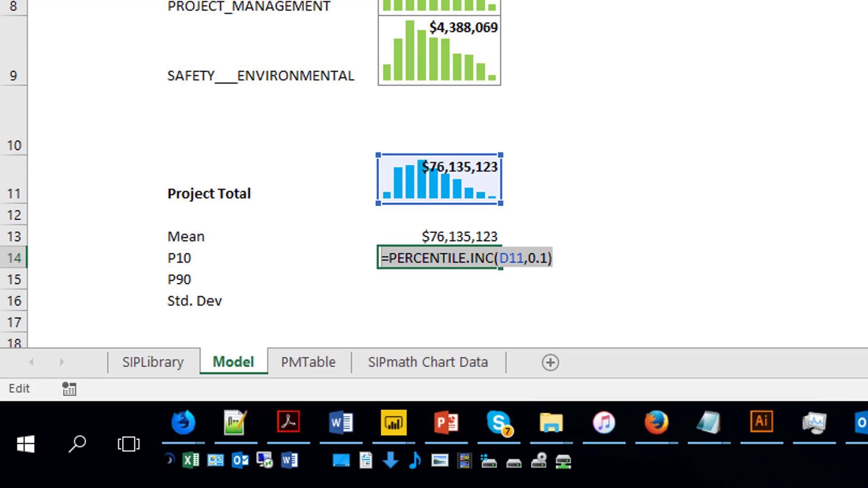
key(Escape)
key(Down)
key(F2)
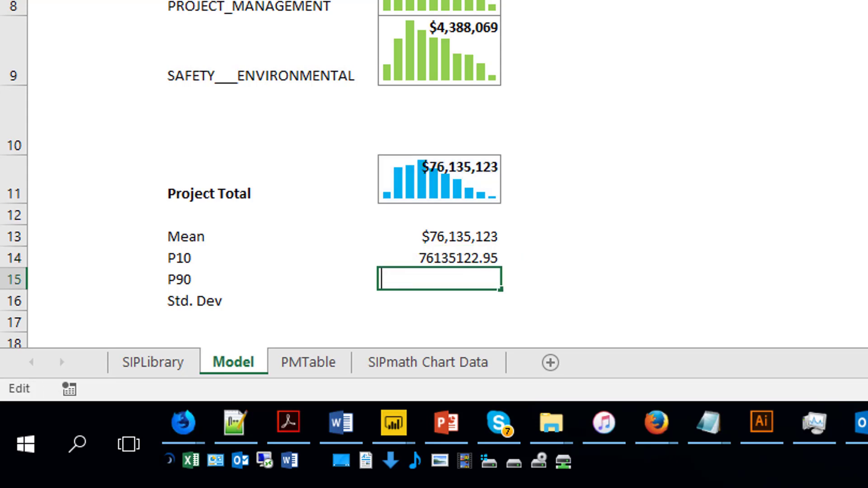
text(=PERCENTILE.INC(D11,0.1))
key(Left)
key(BackSpace)
text(9)
key(Return)
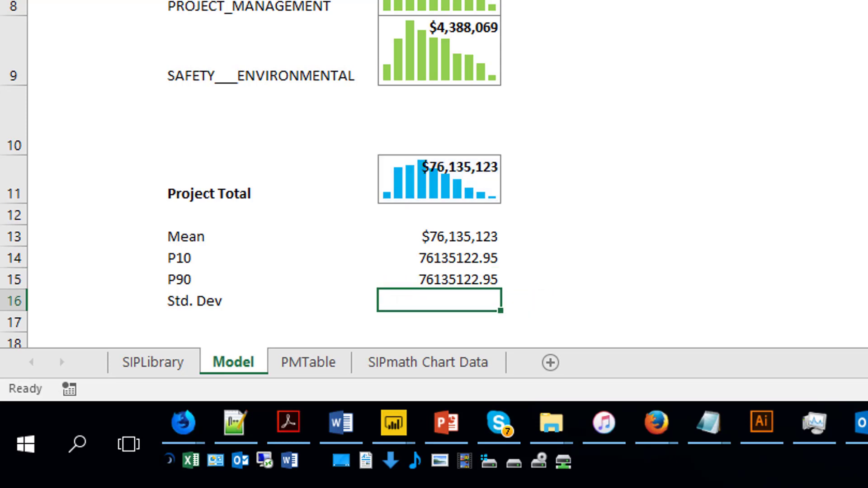
Step: Enter the formula =STDEV.S(D11) in D16 beside the Std. Dev label
text(=st)
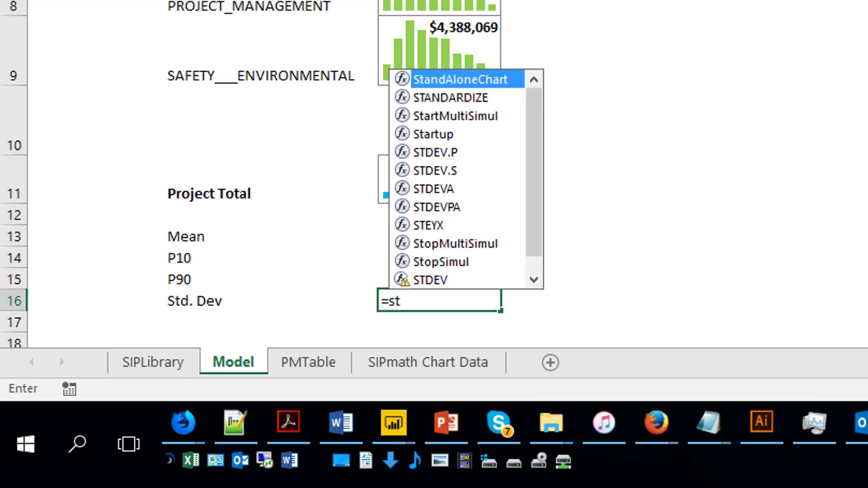
key(Down)
key(Down)
key(Down)
key(Down)
key(Down)
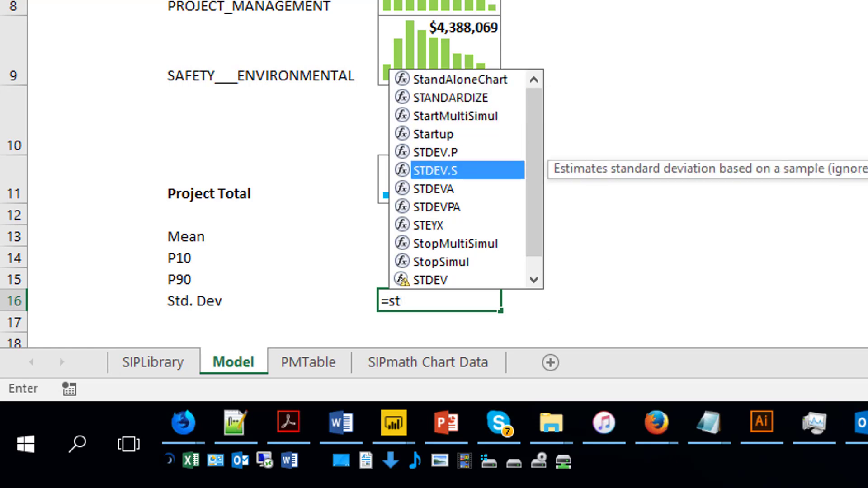
key(Tab)
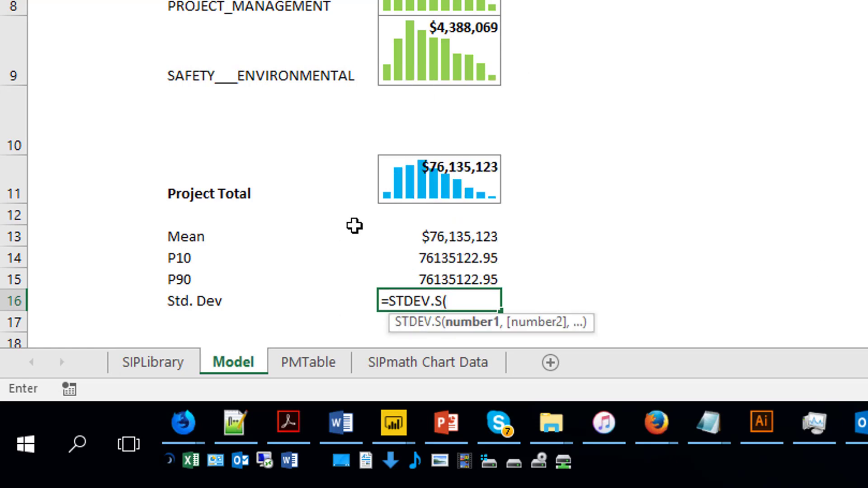
click(409, 188)
text())
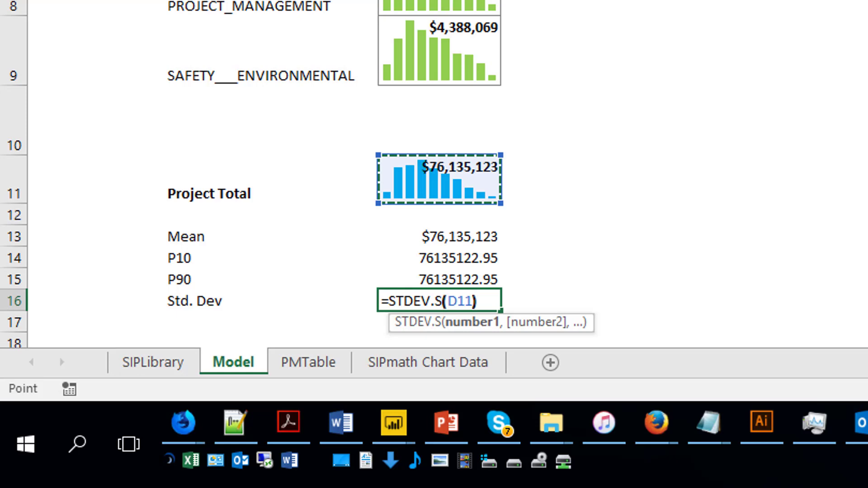
key(Return)
Step: Copy the currency format of the mean in D13 onto D14:D16 with Format Painter
key(Up)
key(Up)
key(Up)
key(Up)
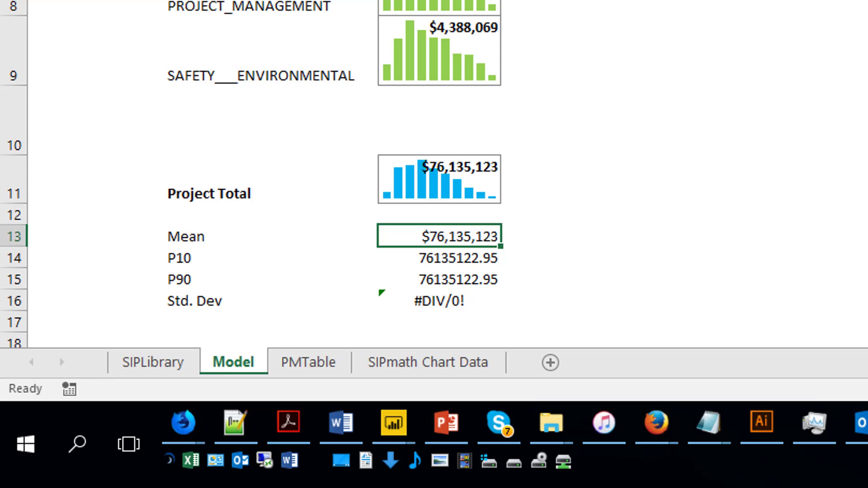
key(alt+h)
key(f)
key(p)
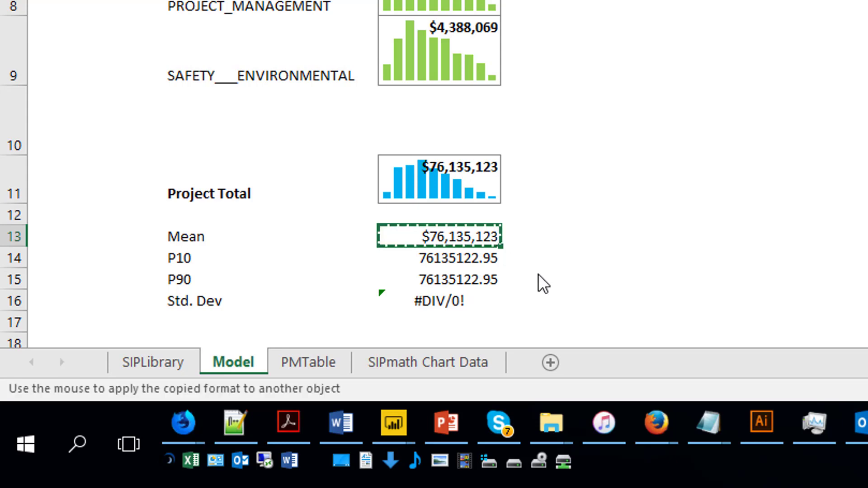
drag(462, 258, 465, 303)
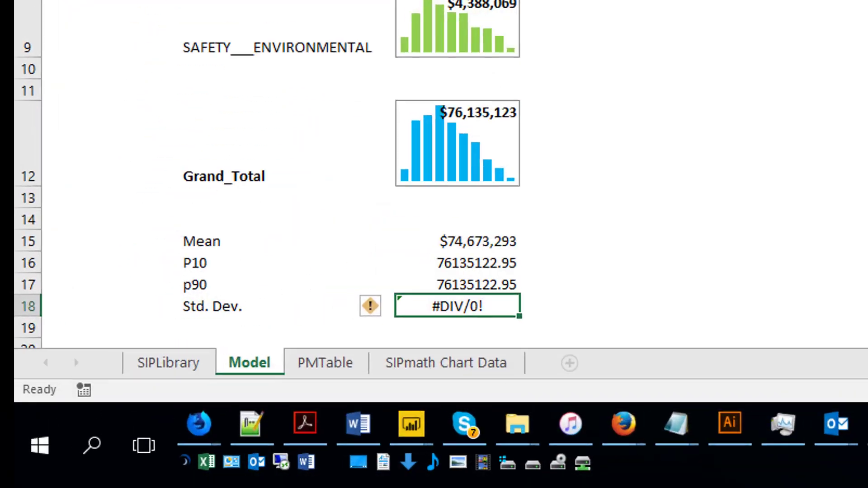
Step: Apply the currency format of the mean in D15 to the P10, P90 and standard deviation cells D16:D18
drag(491, 268, 489, 296)
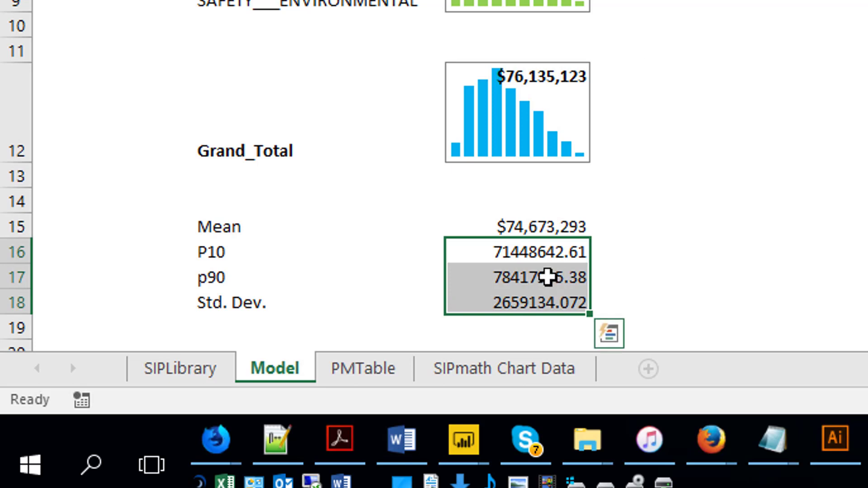
click(548, 229)
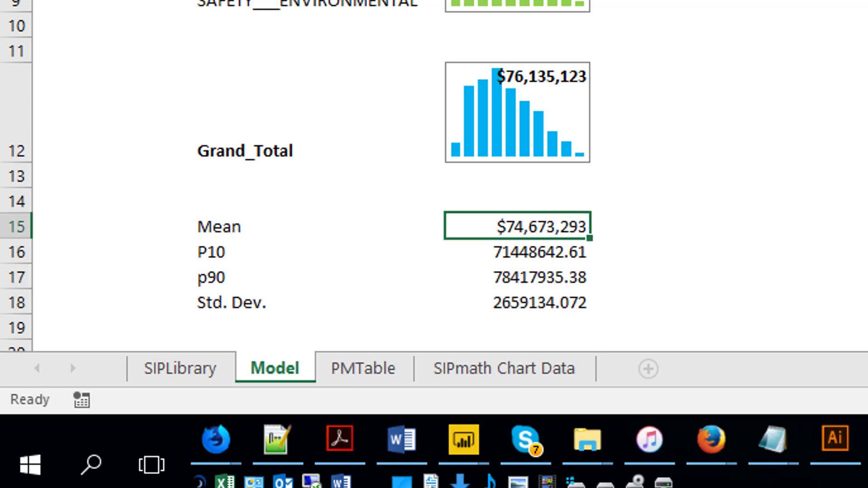
key(alt+h)
key(f)
key(p)
drag(564, 256, 565, 300)
drag(552, 226, 558, 302)
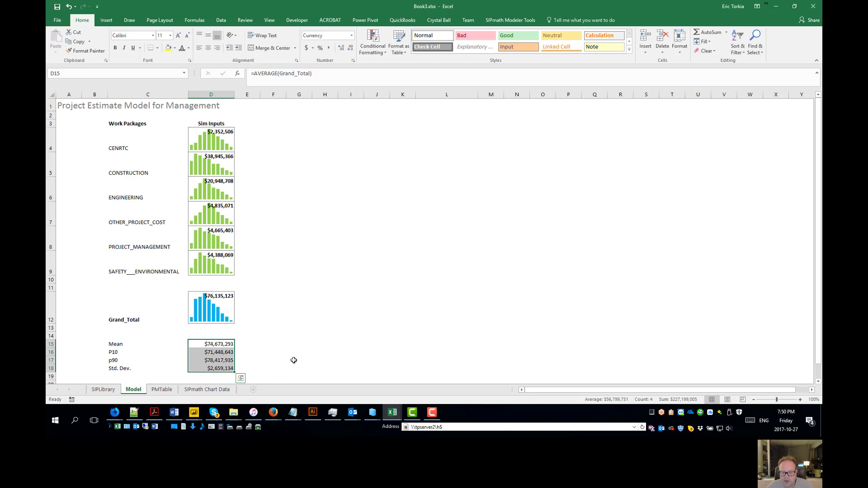
drag(226, 346, 227, 371)
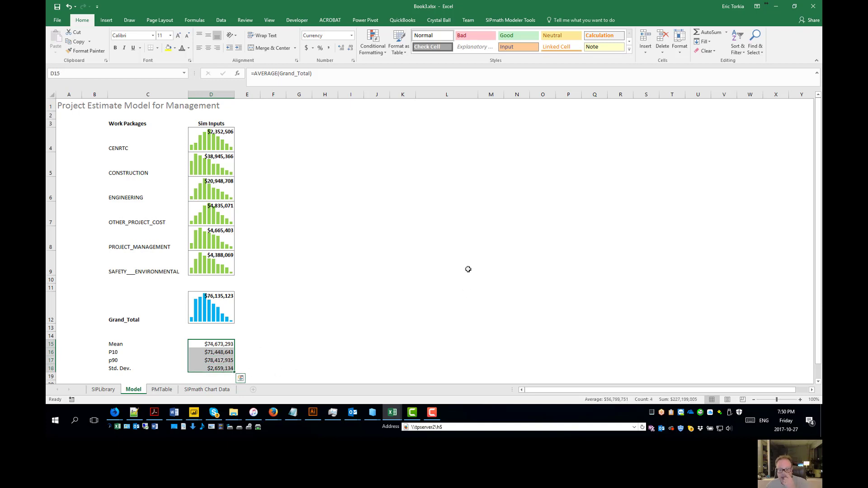
Step: Add the header Adjustment in E3 and fill E4:E9 with 100% for every work package
click(255, 123)
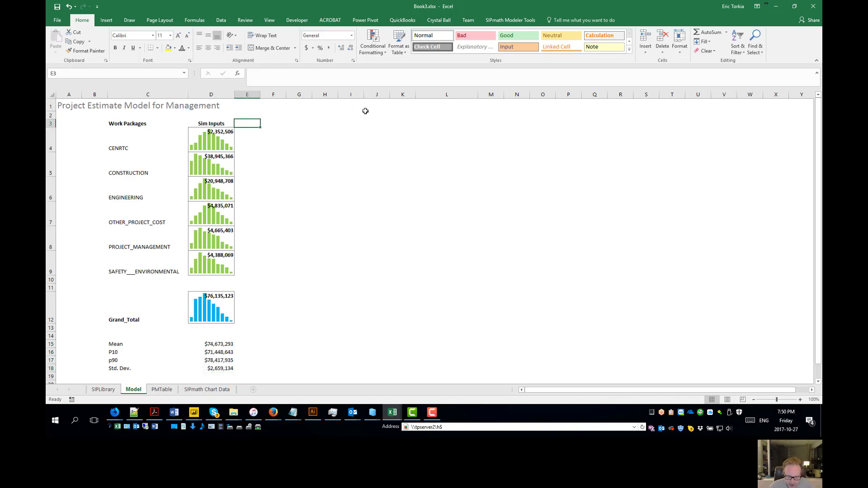
text(Adju)
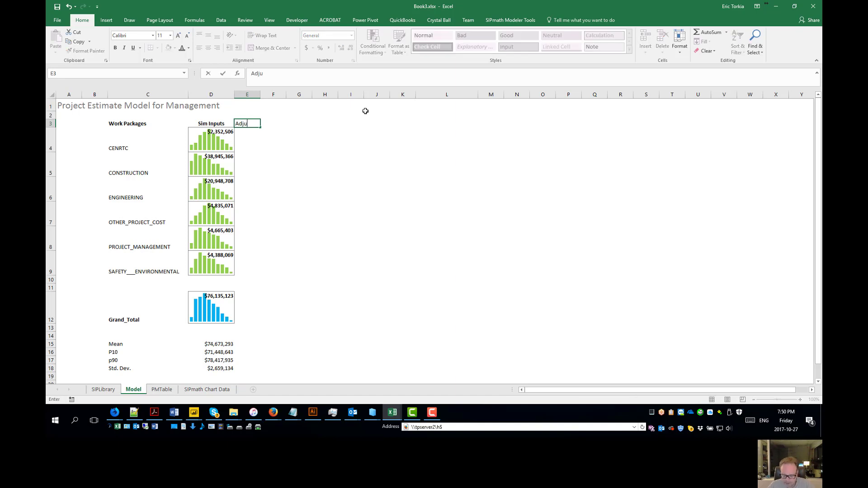
text(stment)
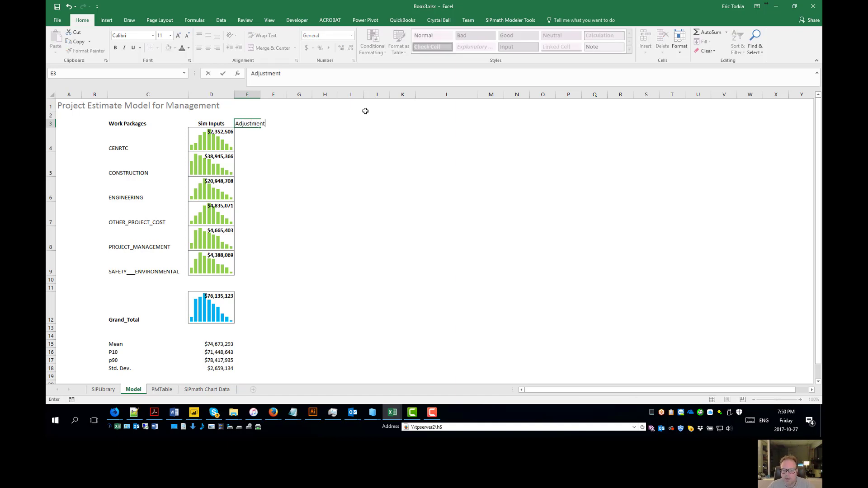
key(Return)
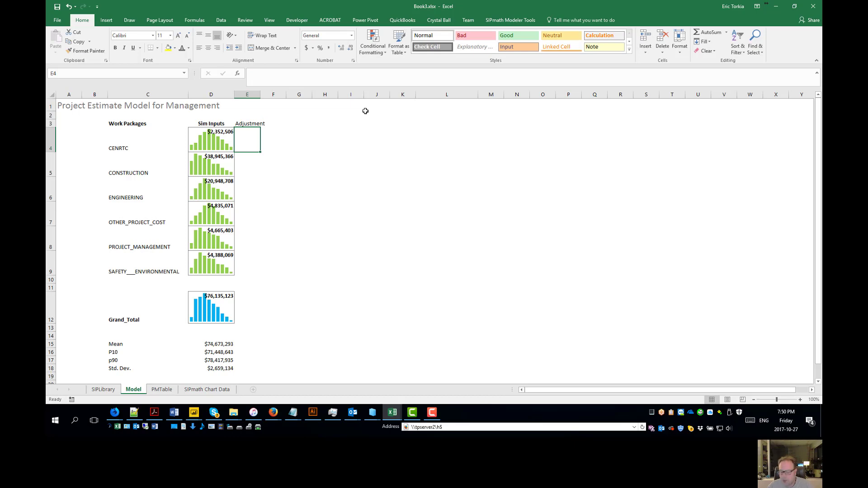
text(100)
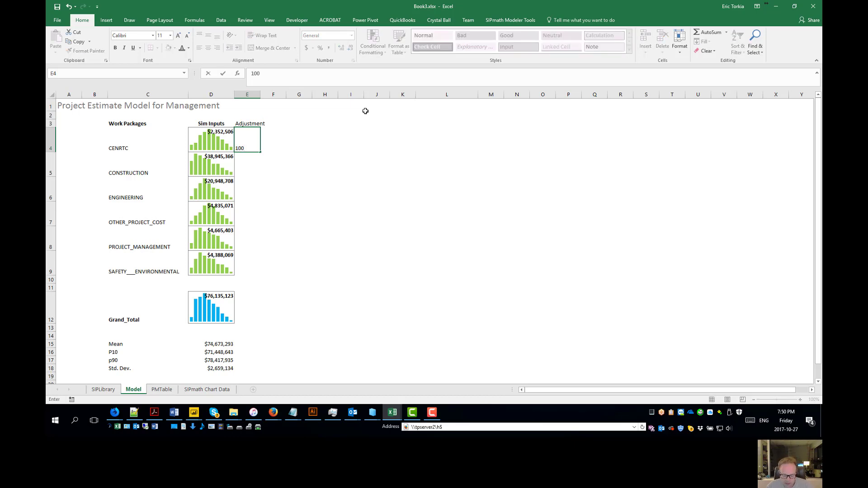
key(ctrl+Return)
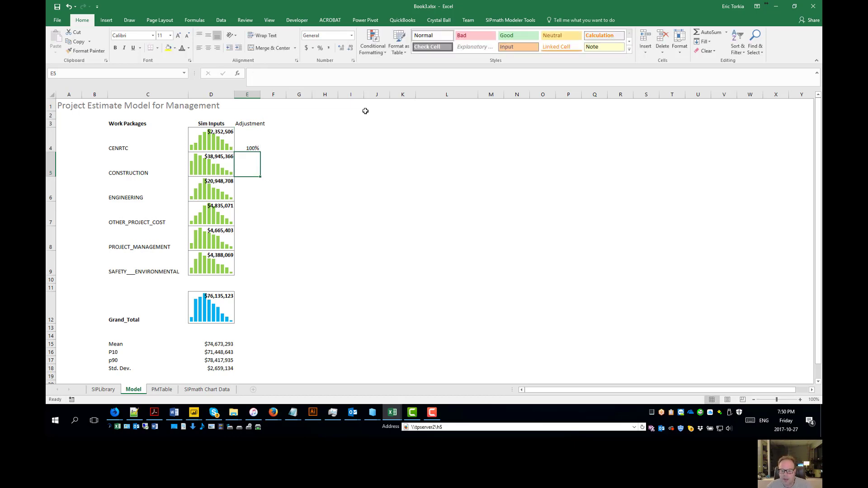
drag(261, 153, 261, 275)
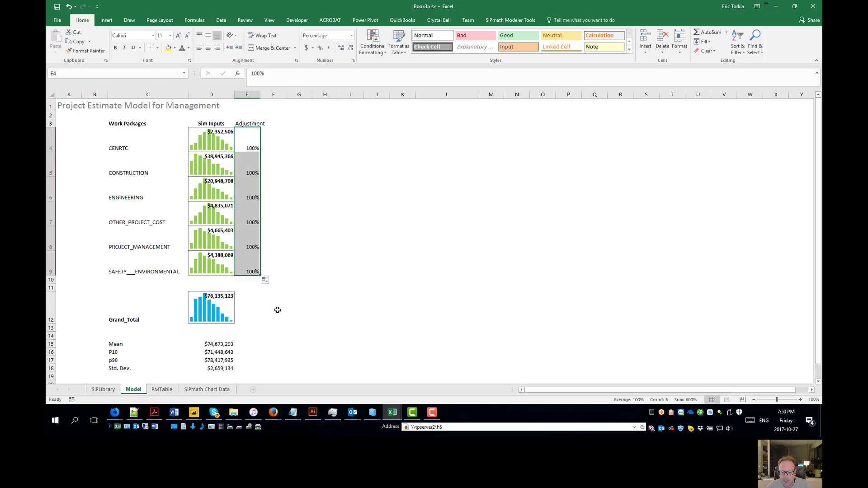
Step: Enter =SUMPRODUCT(D4:D9,E4:E9) in E12 to total the simulation inputs weighted by their adjustments
click(262, 312)
click(255, 302)
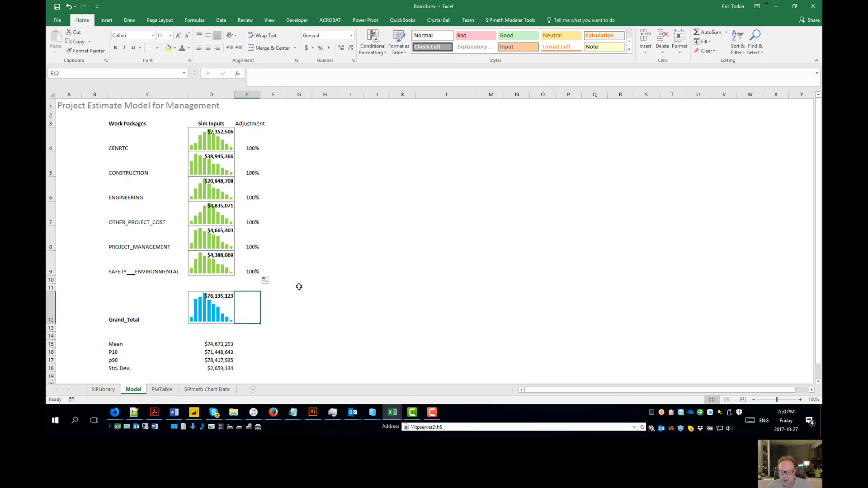
text(=su)
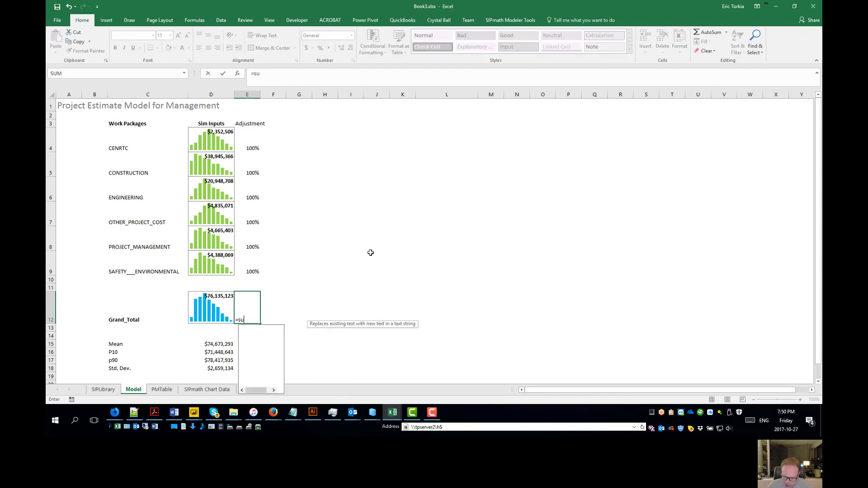
text(mp)
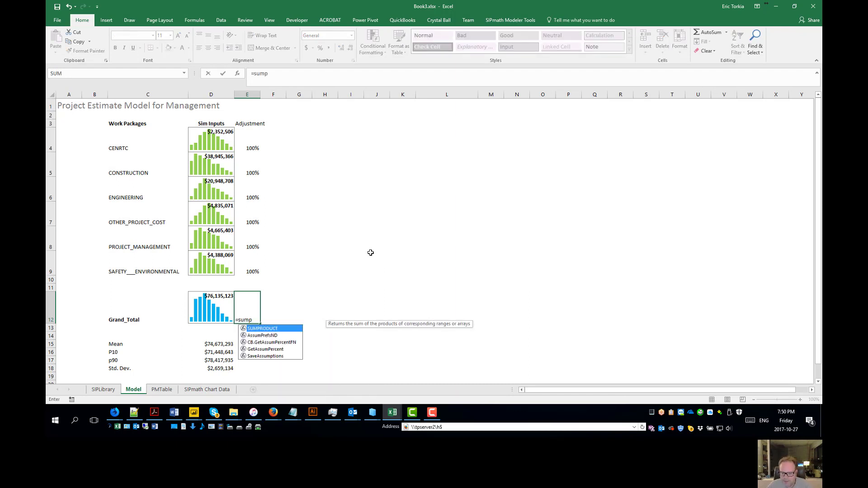
key(Tab)
key(Up)
key(Up)
key(Up)
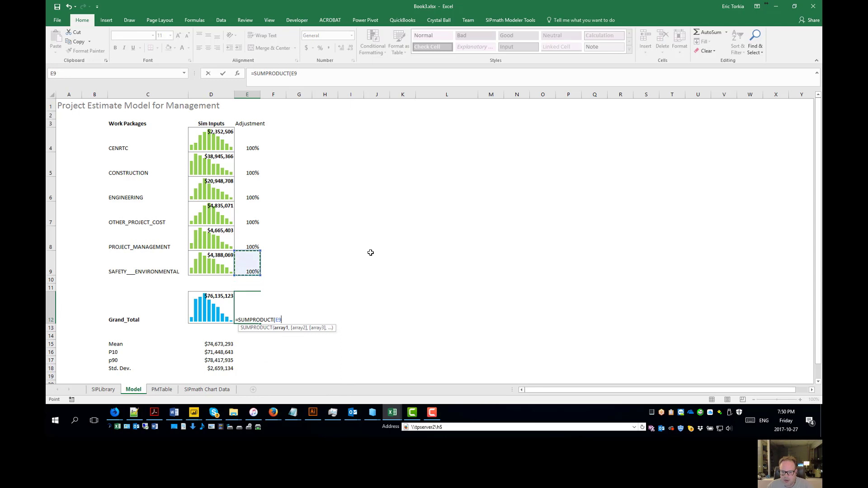
key(Left)
key(shift+Up)
key(shift+Up)
key(shift+Up)
key(shift+Up)
key(shift+Up)
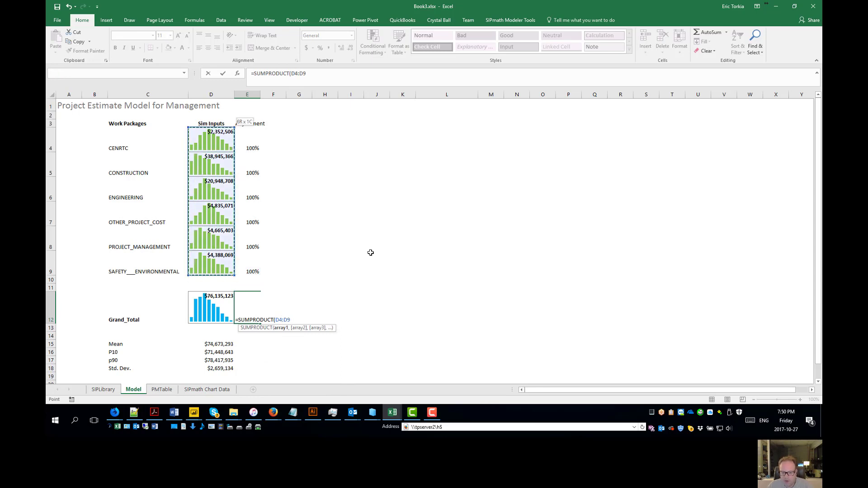
text(,)
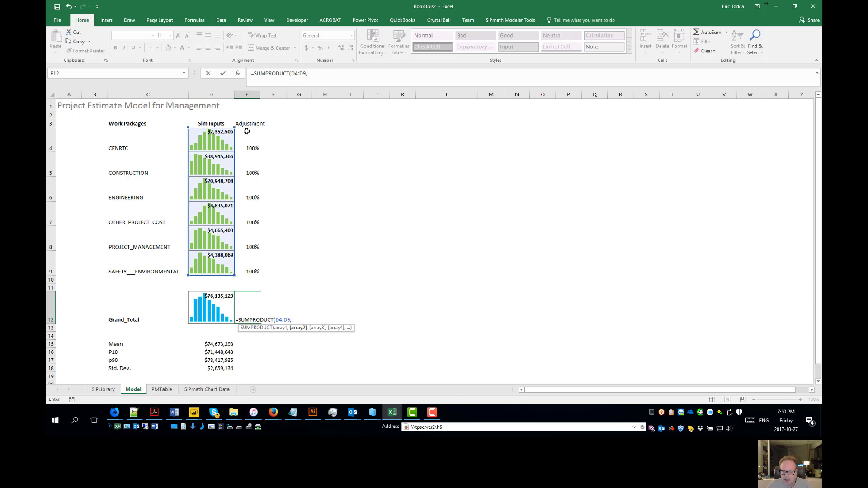
drag(253, 143, 256, 272)
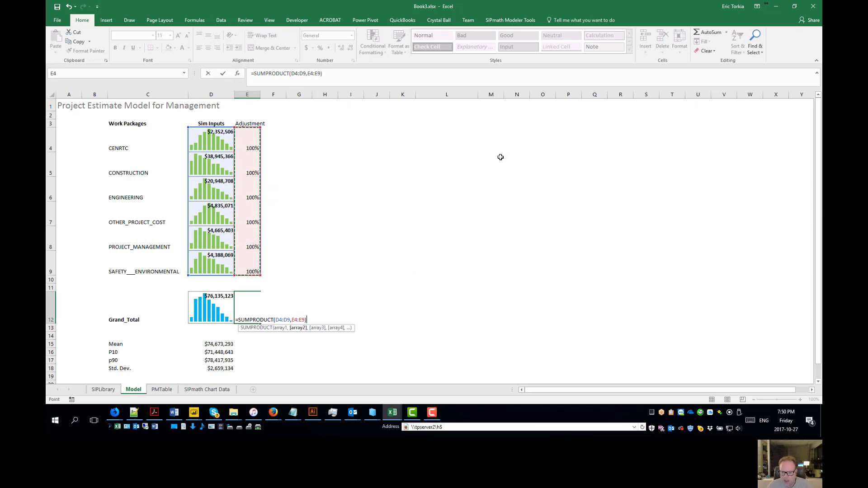
key(ctrl+Return)
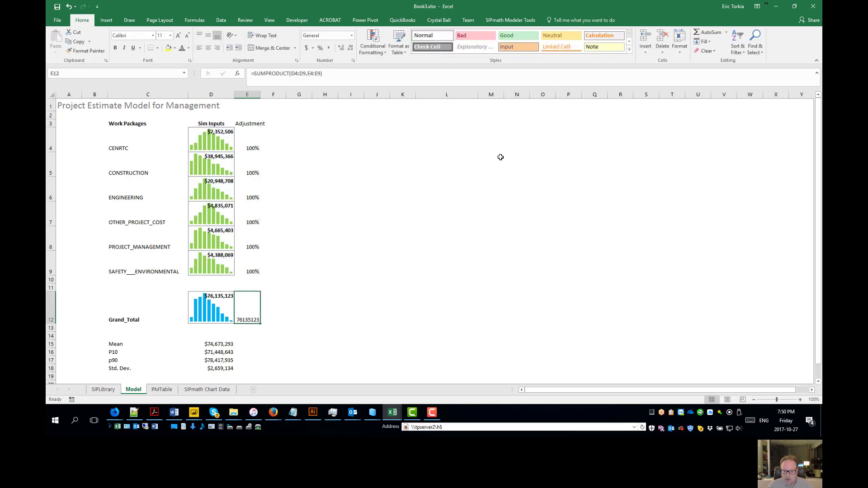
Step: Define E12 as a SIPmath output named Grand_Total_Str with its sparkline starting in E12, and widen column E
click(504, 22)
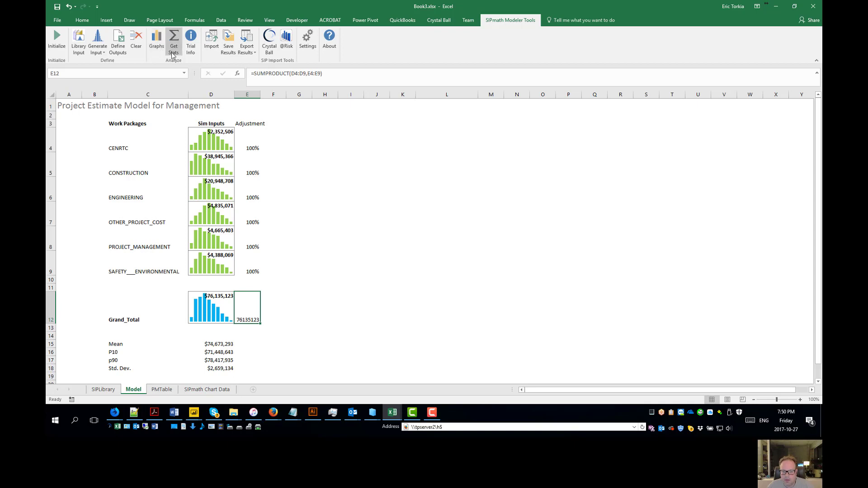
click(118, 43)
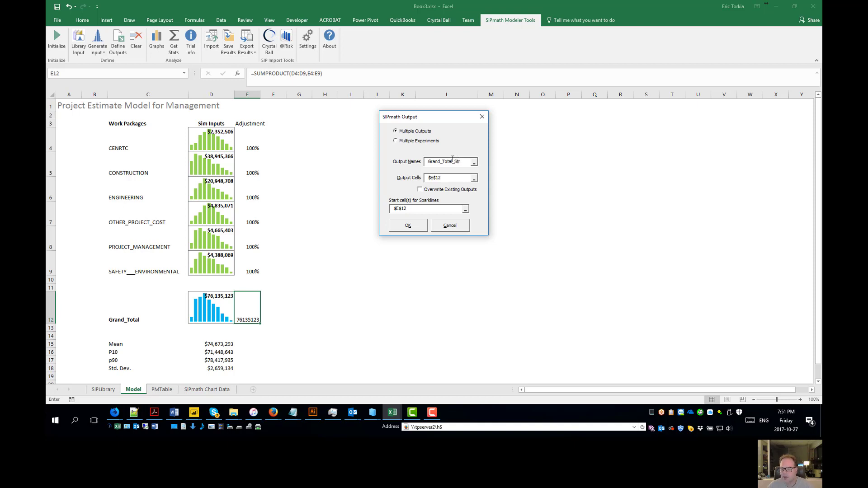
click(407, 225)
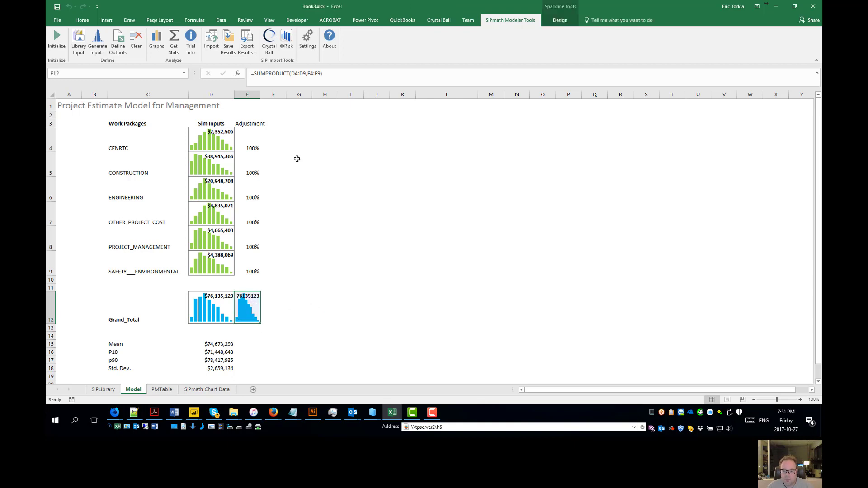
drag(260, 94, 281, 94)
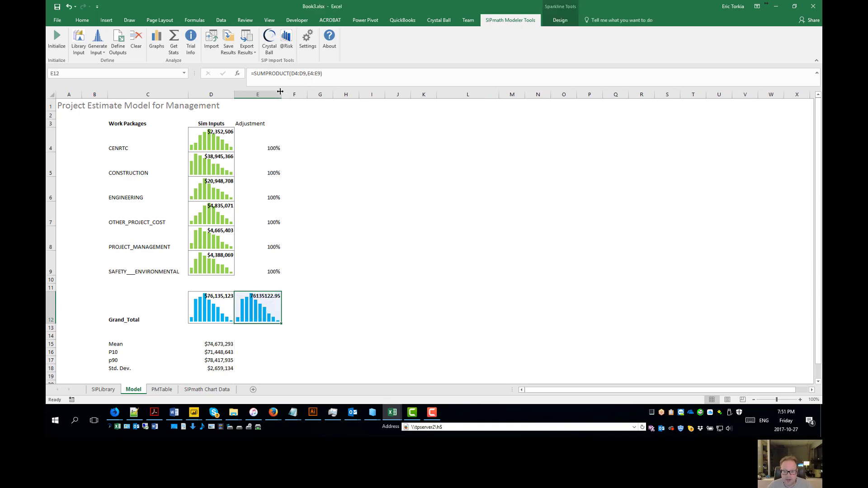
Step: Copy the currency format of the total in D12 to the adjusted total in E12
click(209, 305)
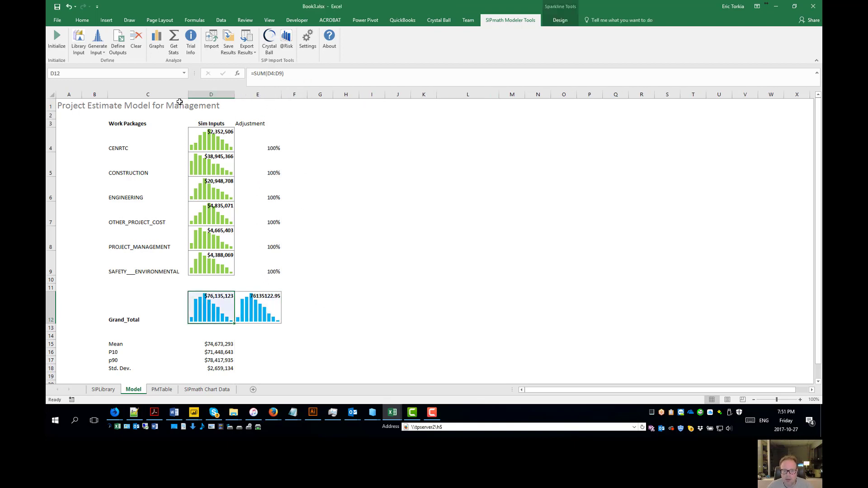
click(79, 20)
click(86, 50)
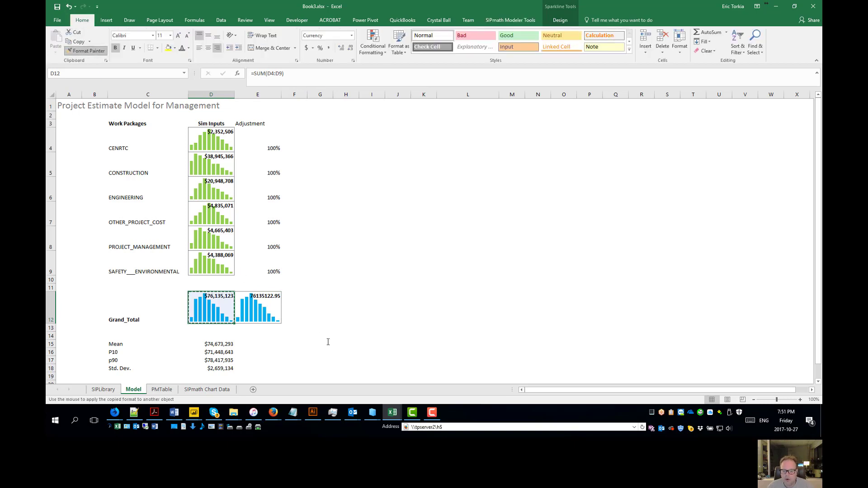
click(277, 315)
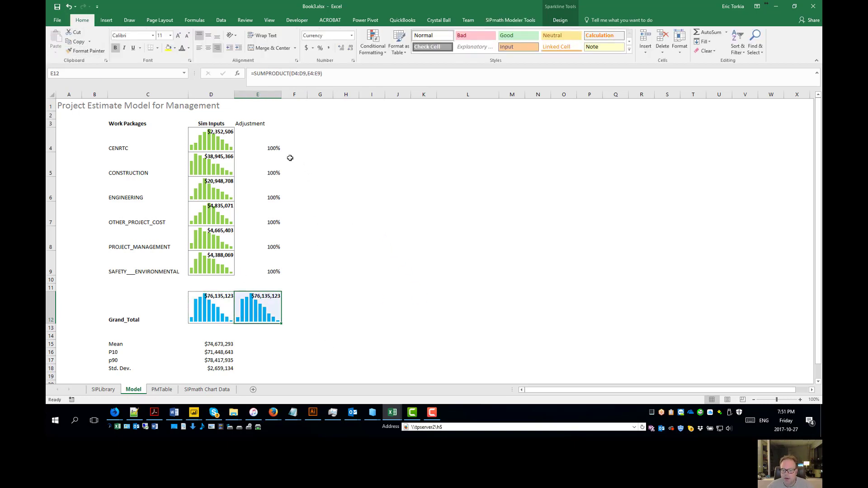
Step: Make the adjustment percentages in E4:E9 bold and centre them horizontally and vertically
drag(257, 139, 262, 260)
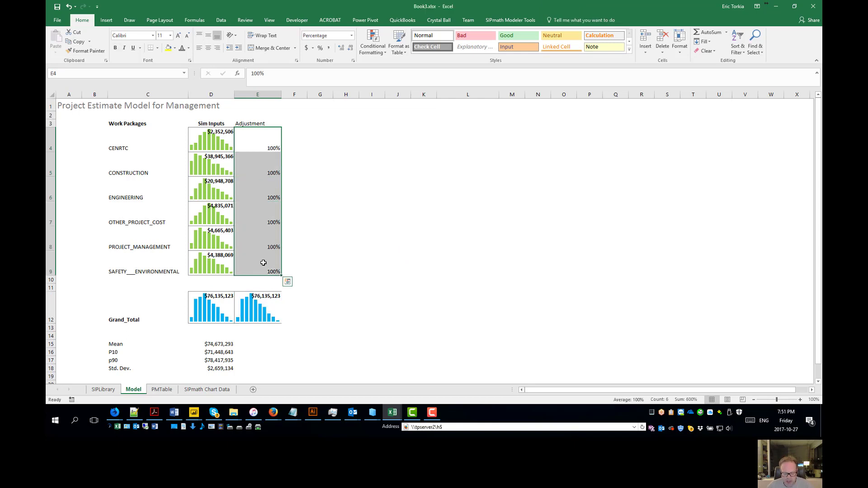
key(ctrl+b)
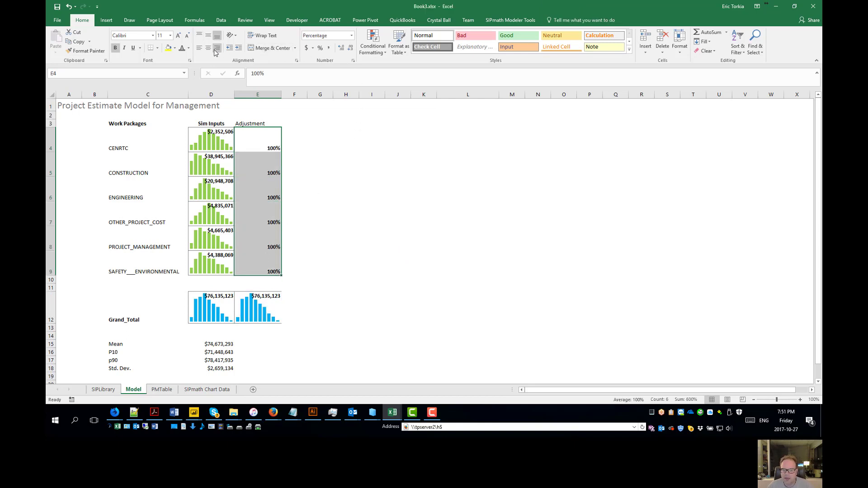
click(208, 36)
click(208, 48)
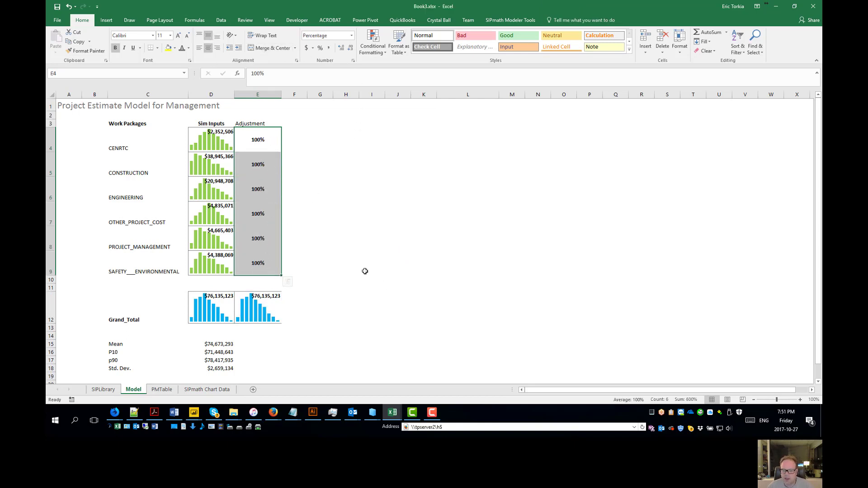
Step: Make the Adjustment header in E3 bold and centred, and widen column E slightly
click(255, 124)
key(ctrl+b)
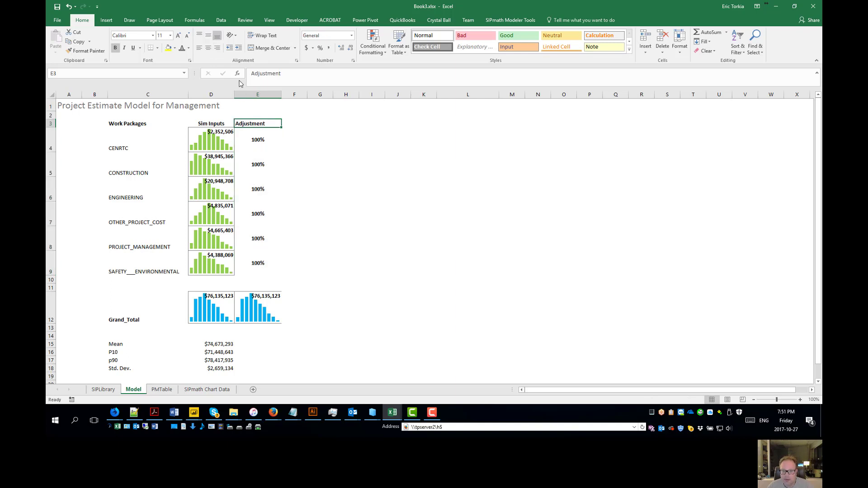
click(208, 48)
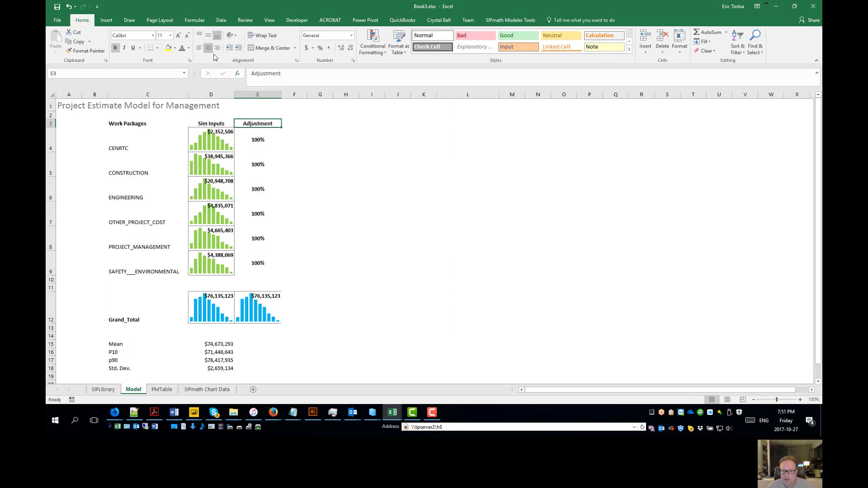
click(318, 241)
drag(283, 93, 288, 93)
click(261, 308)
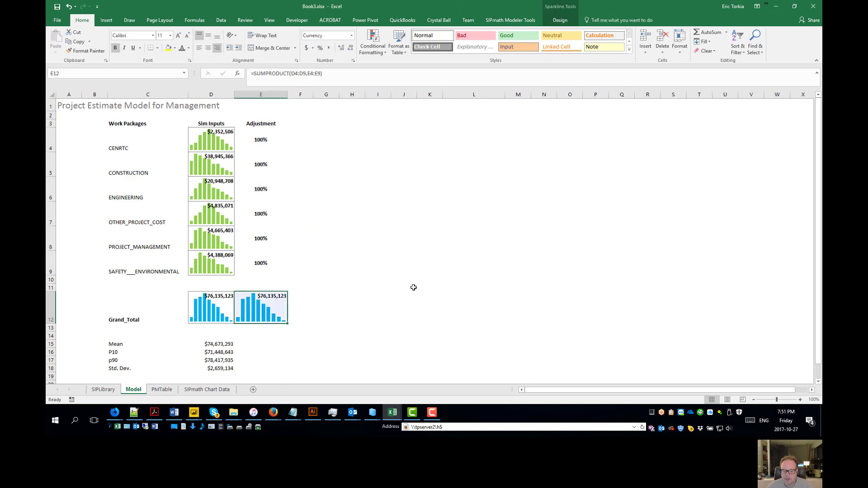
Step: Set the PROJECT_MANAGEMENT adjustment in E8 to 150% and check the adjusted grand total in E12
click(260, 149)
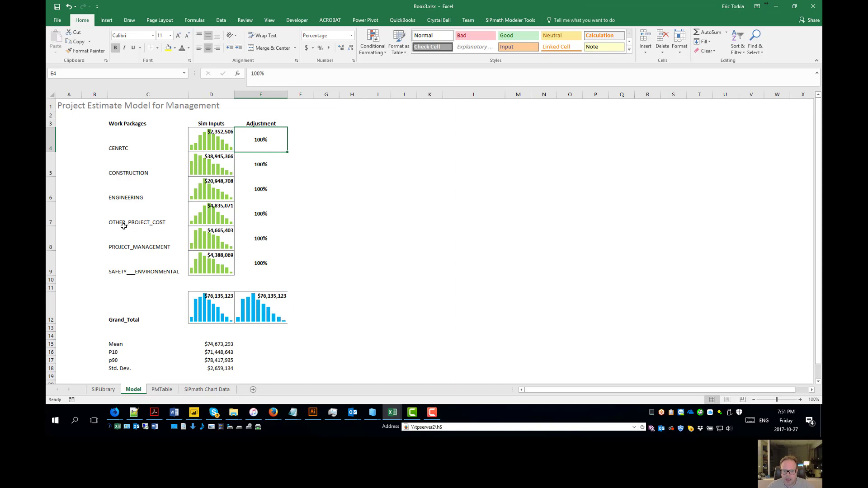
click(256, 242)
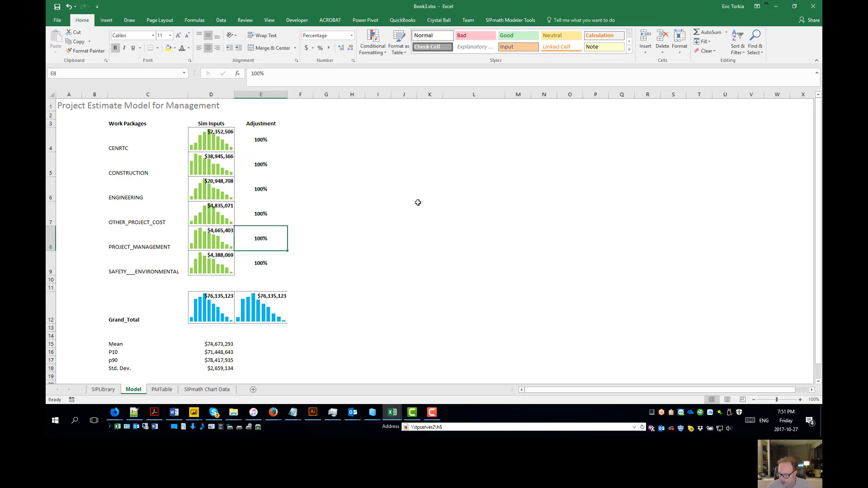
text(150)
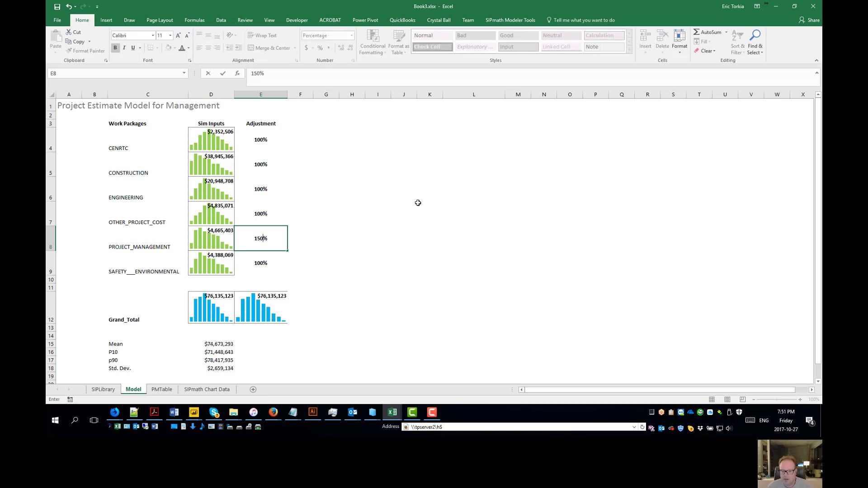
key(ctrl+Return)
click(264, 312)
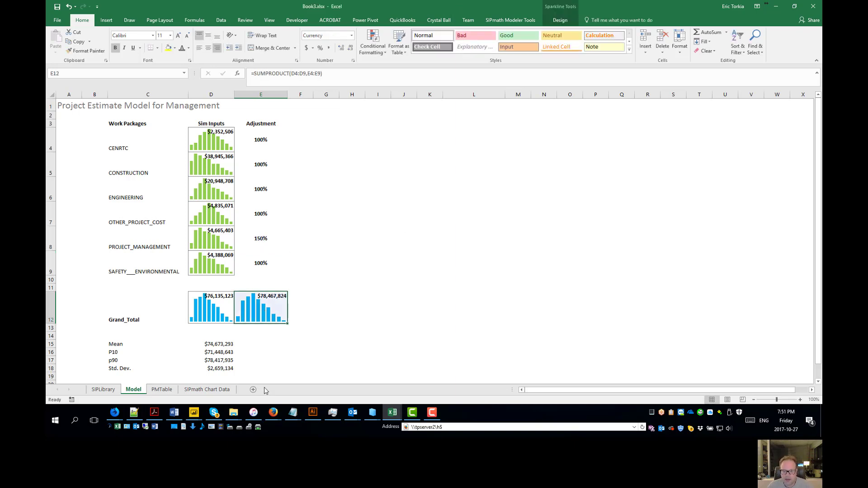
Step: Review the statistics formulas in D15:D18 and enter =AVERAGE(E12) in E15 for the adjusted total's mean
scroll(279, 341, down, 1)
click(211, 315)
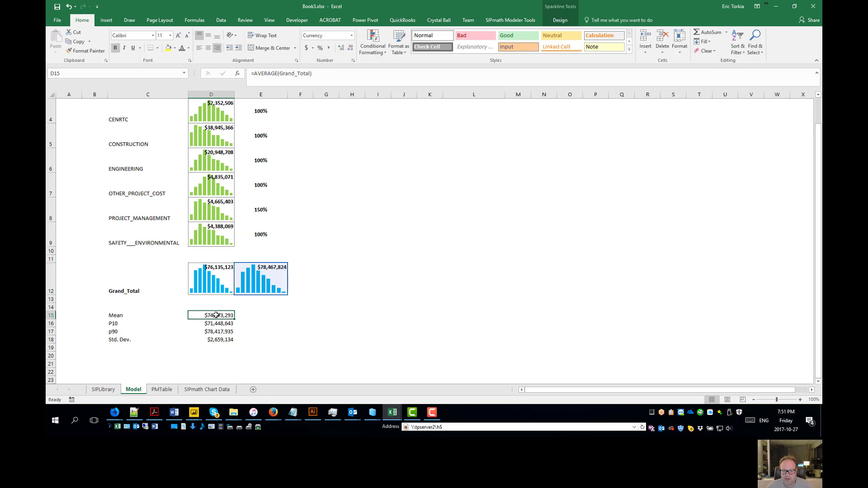
click(217, 324)
click(216, 333)
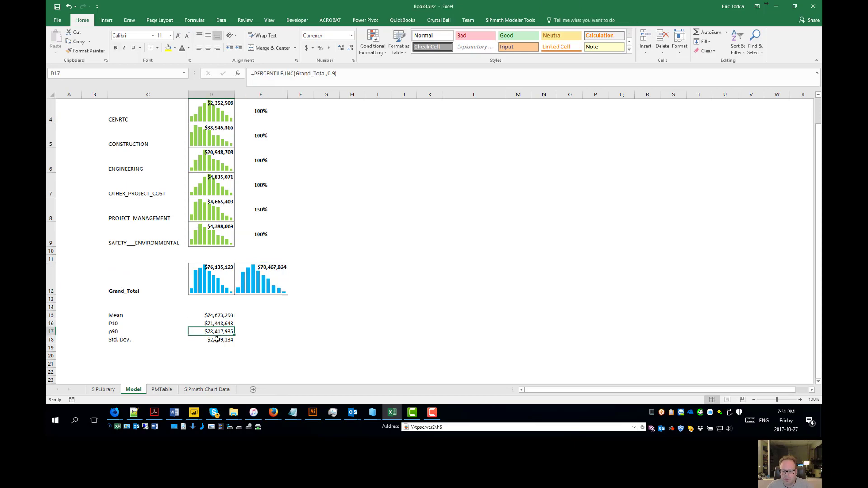
click(219, 340)
click(264, 316)
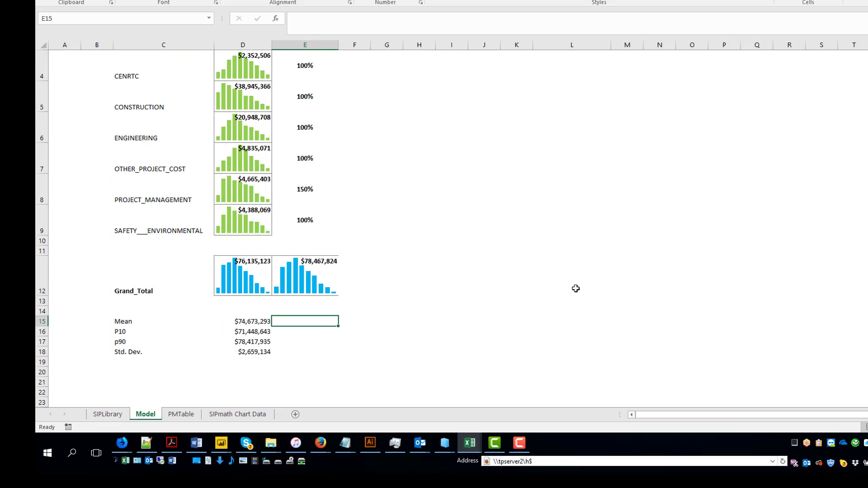
text(=aver)
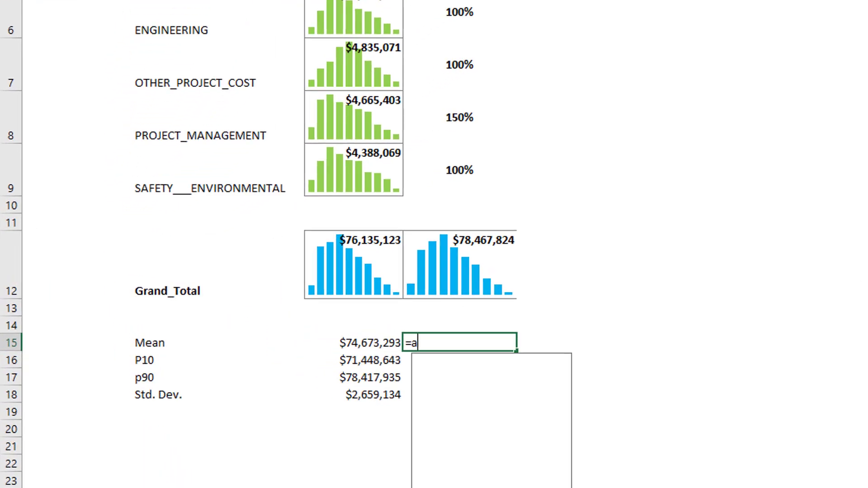
key(Tab)
key(Up)
key(Up)
key(Up)
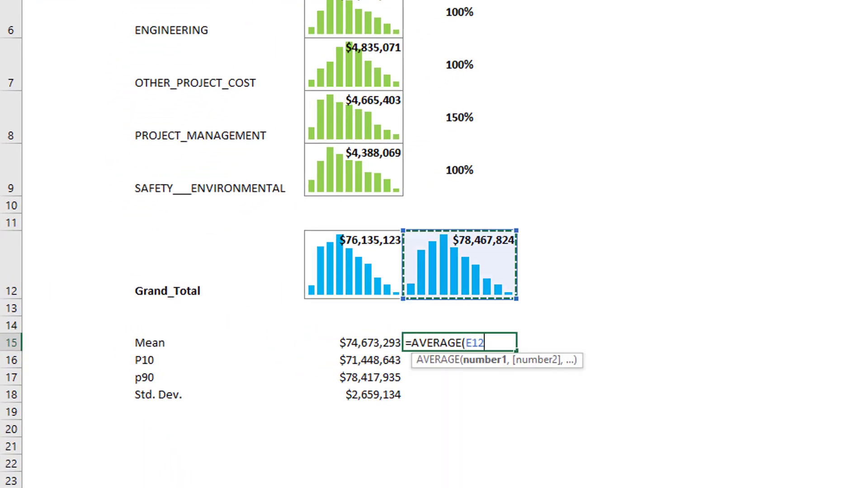
text())
key(Return)
key(Down)
key(Down)
key(Up)
text(perc)
key(BackSpace)
key(BackSpace)
key(BackSpace)
key(BackSpace)
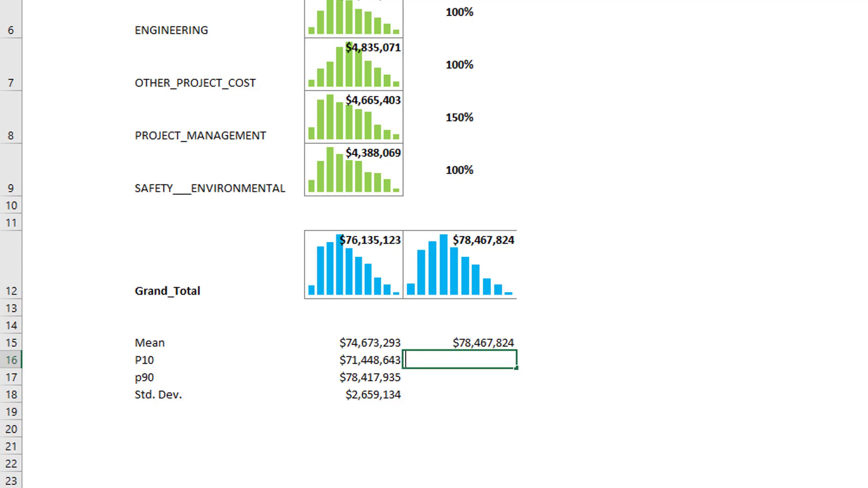
Step: Enter =PERCENTILE.INC(E12,.1) in E16 for the P10 of the adjusted total
text(=per)
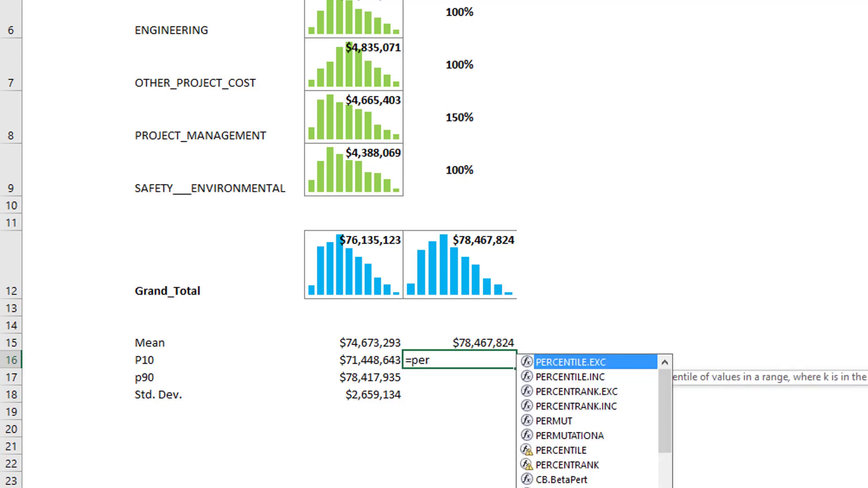
key(Down)
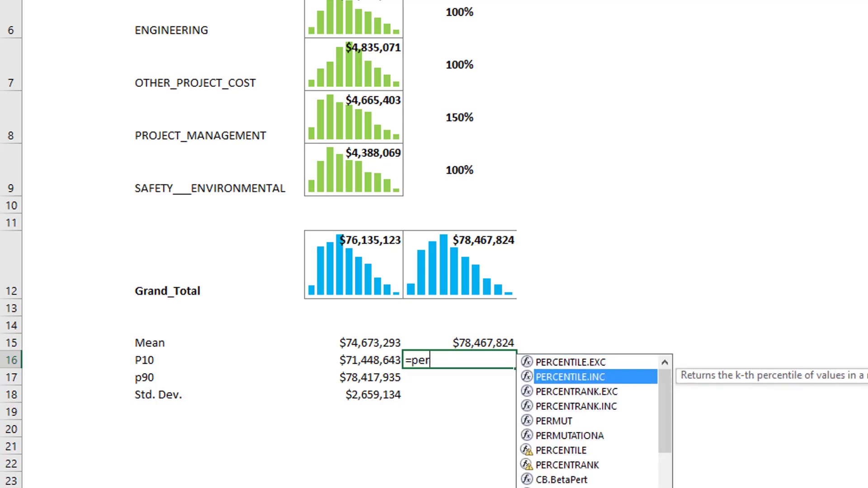
key(Tab)
key(Up)
key(Up)
key(Up)
key(Up)
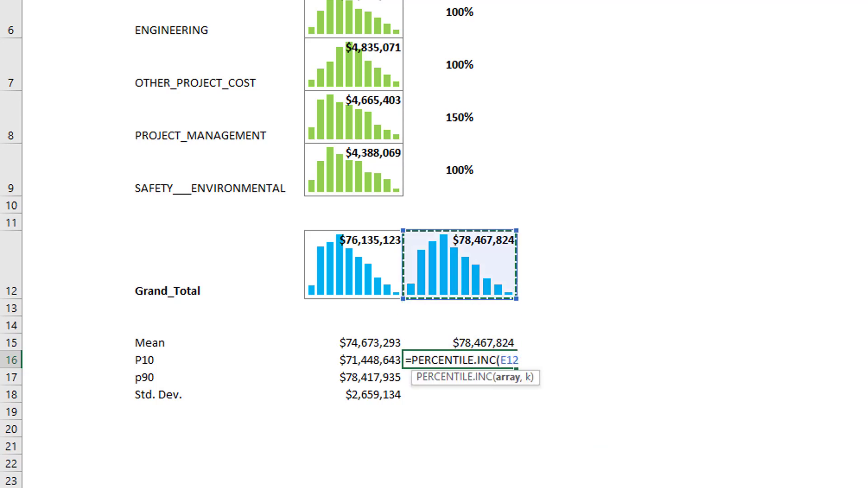
text(,)
text(0.1))
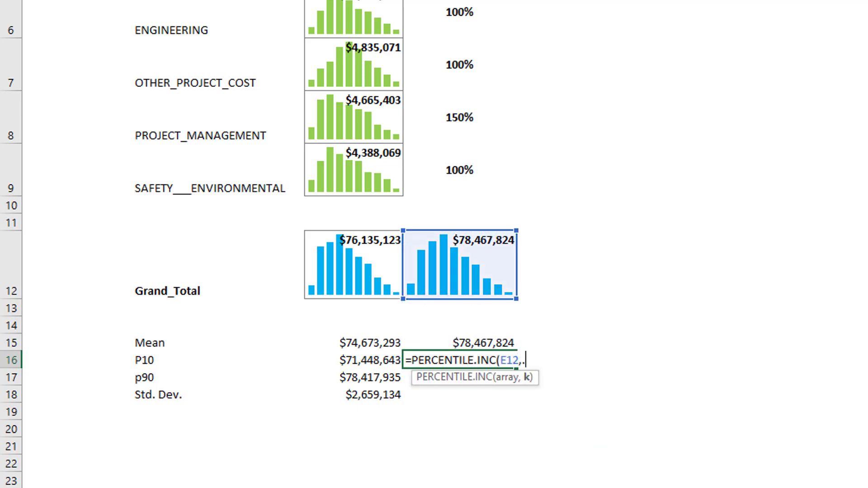
key(Return)
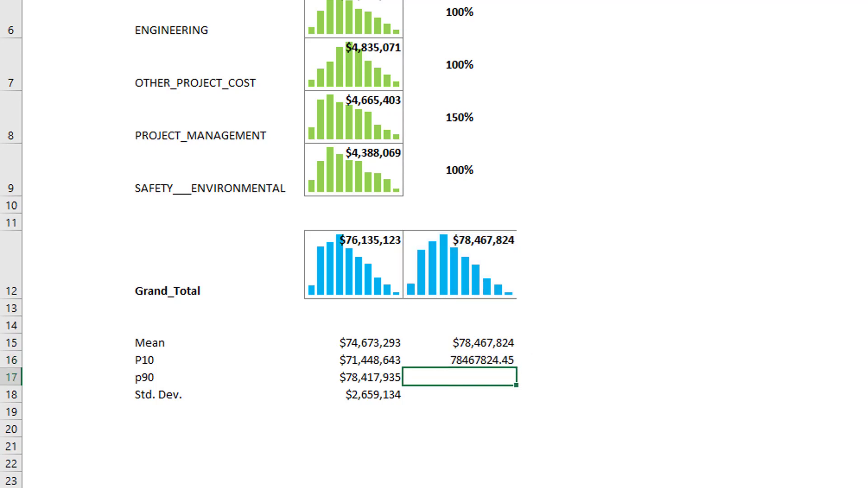
Step: Enter =PERCENTILE.INC(E12,.9) in E17 for the P90 of the adjusted total
text(=perce)
key(Down)
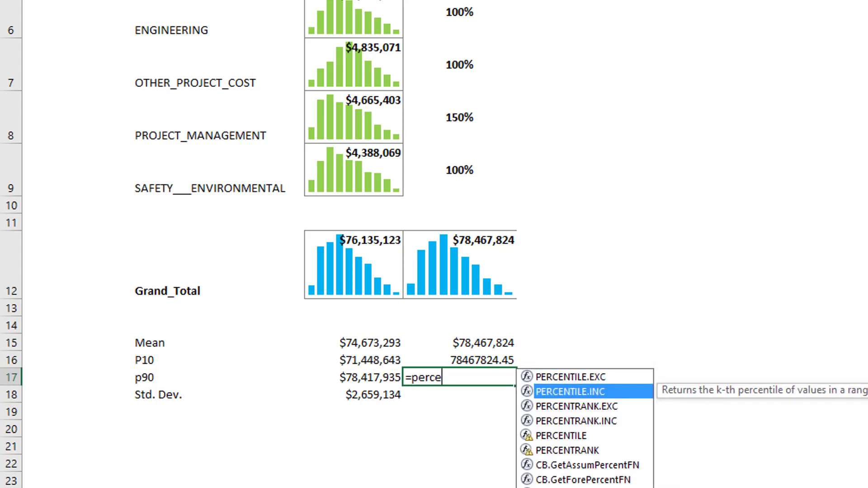
key(Tab)
key(Up)
key(Up)
key(Up)
key(Up)
key(Up)
key(Up)
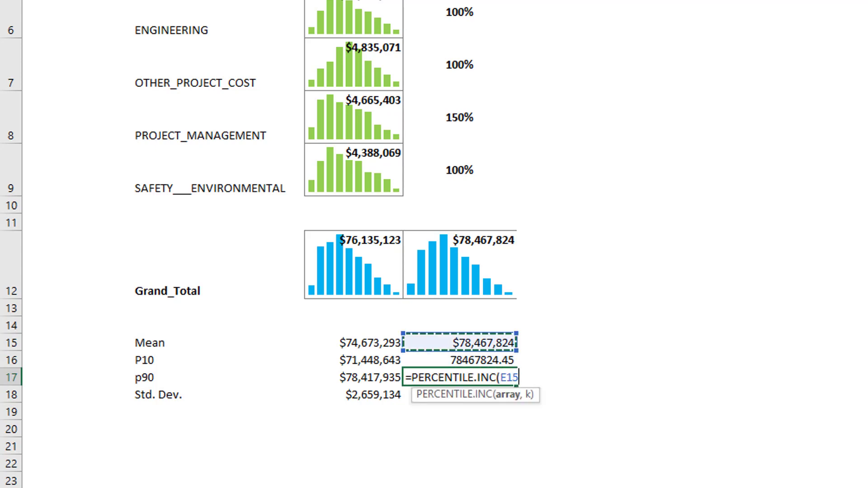
key(Down)
text(,)
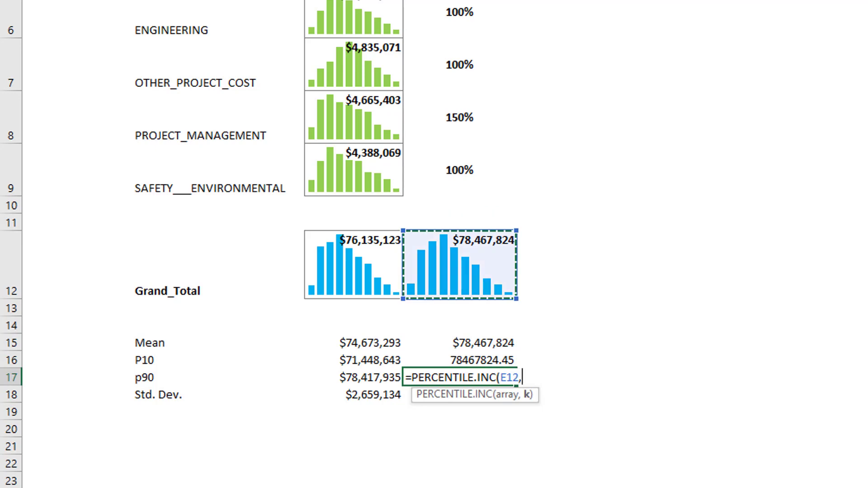
text(.9)
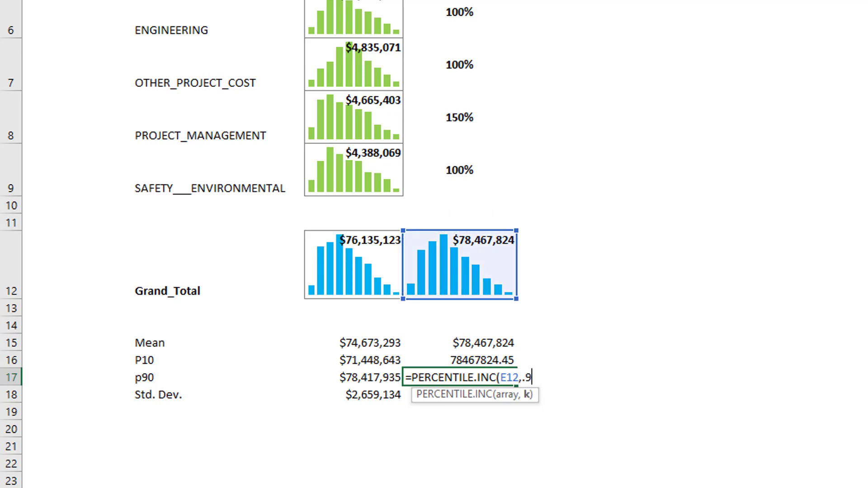
key(Return)
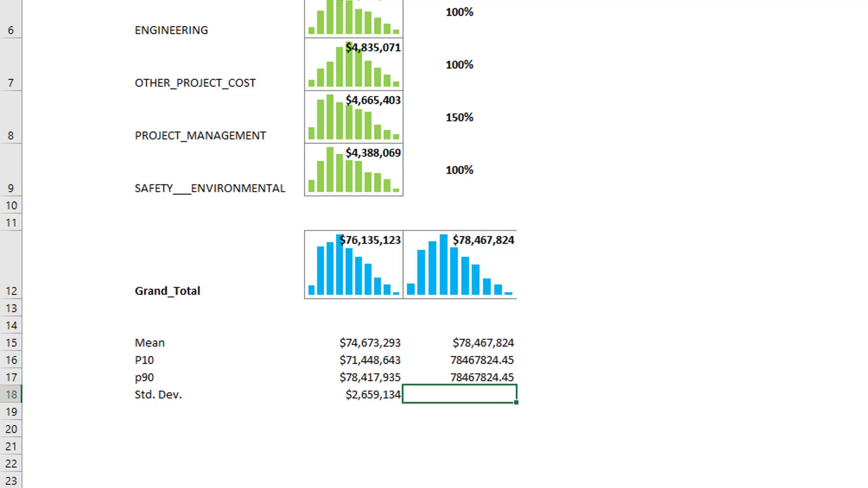
Step: Enter =STDEV.S(E12) in E18 for the standard deviation of the adjusted total
text(=st)
key(Down)
key(Down)
key(Down)
key(Down)
key(Down)
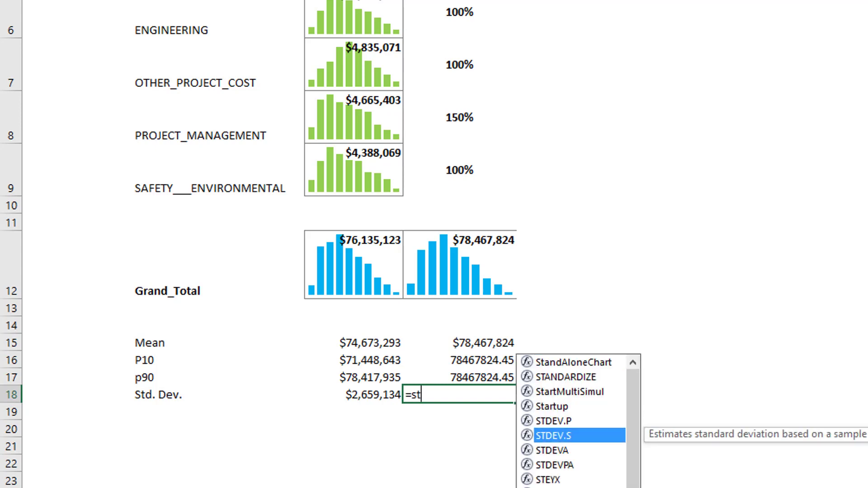
key(Tab)
key(Up)
key(Up)
key(Up)
key(Up)
key(Up)
key(Up)
key(Up)
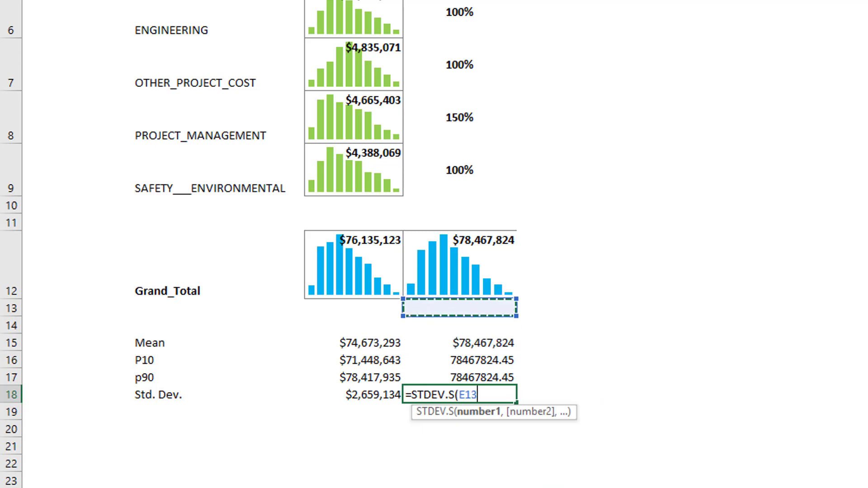
key(Down)
text())
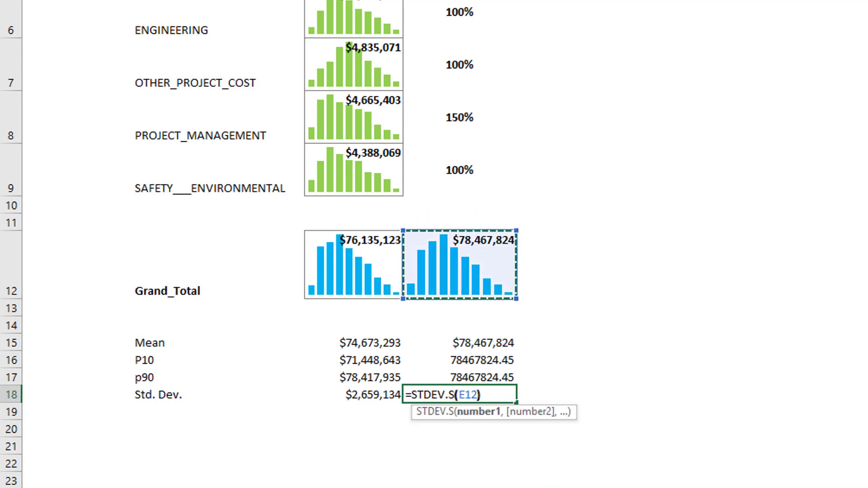
key(Return)
key(Up)
Step: Apply the currency format of the mean in E15 to the adjusted P10, P90 and standard deviation cells E16:E18
drag(477, 339, 479, 395)
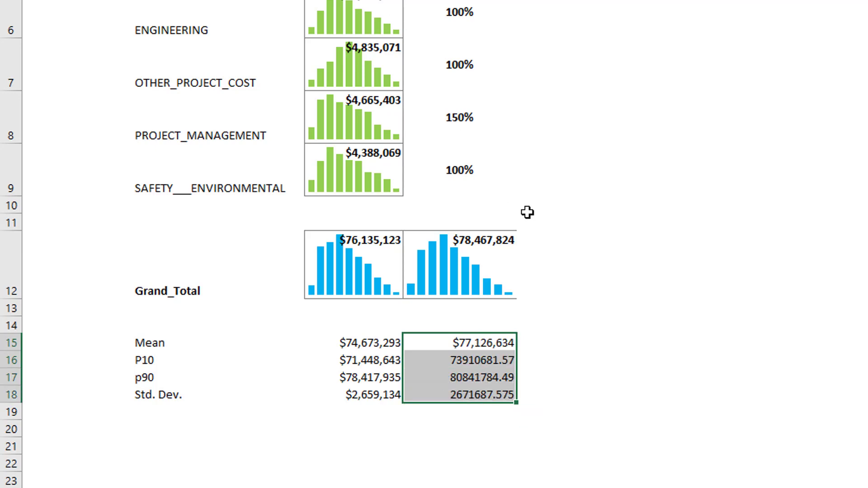
click(482, 348)
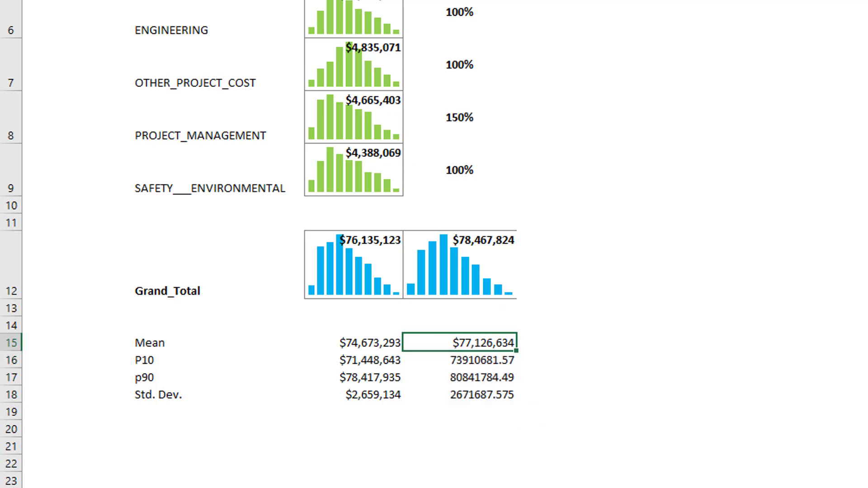
key(alt+h)
key(f)
key(p)
drag(508, 361, 506, 396)
click(582, 347)
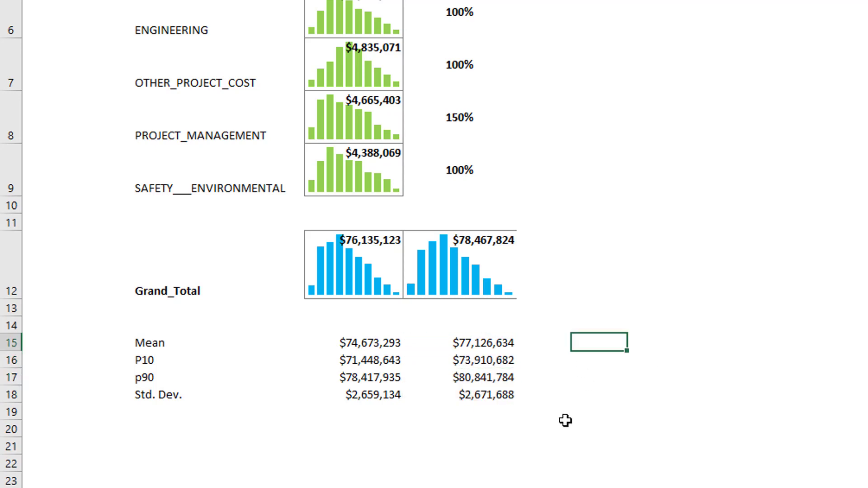
Step: Set the SAFETY___ENVIRONMENTAL adjustment in E9 to 200% and check the adjusted statistics
click(502, 425)
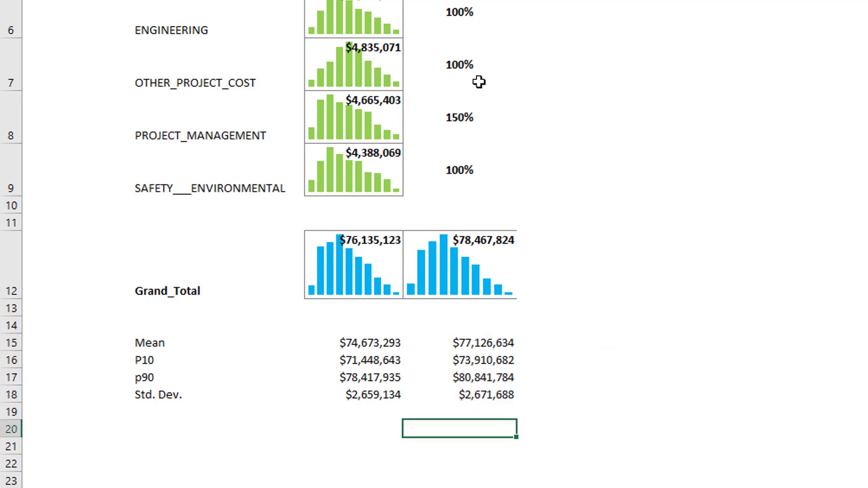
click(465, 168)
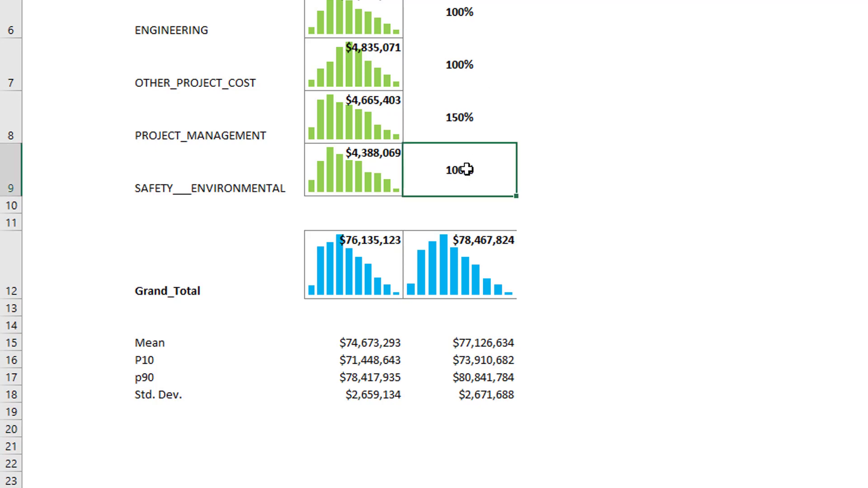
text(200)
key(Return)
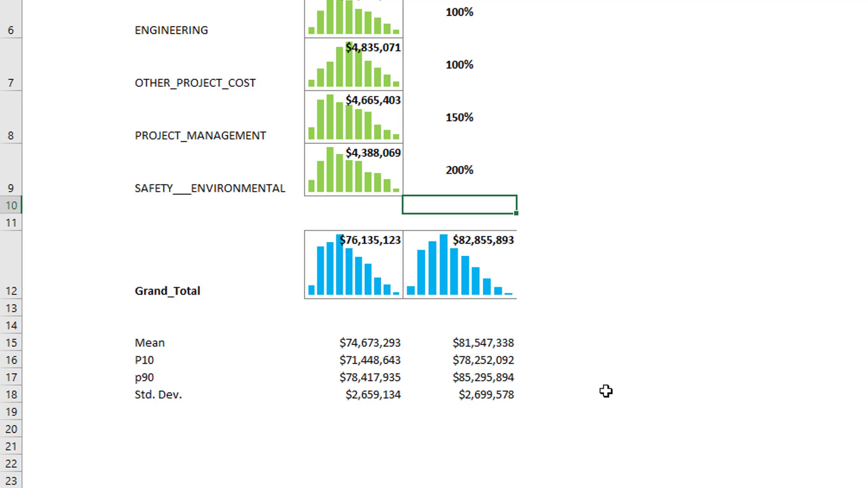
click(503, 376)
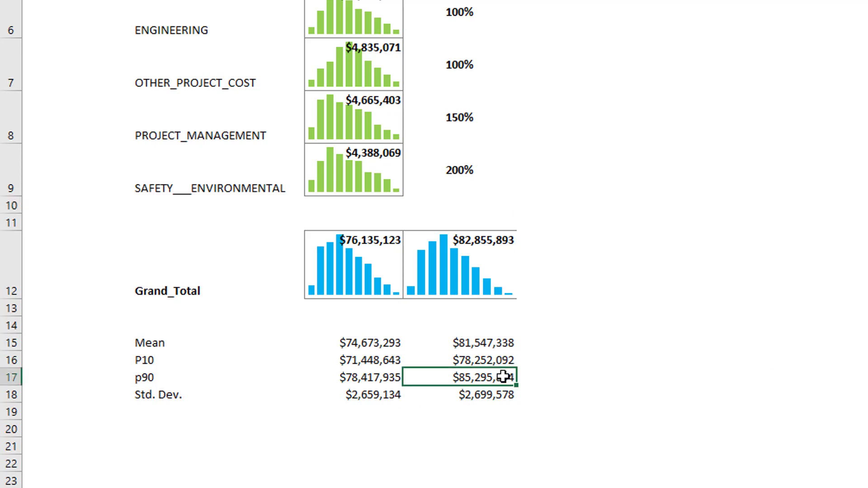
Step: Set the CONSTRUCTION adjustment in E5 to 95%
scroll(487, 127, up, 1)
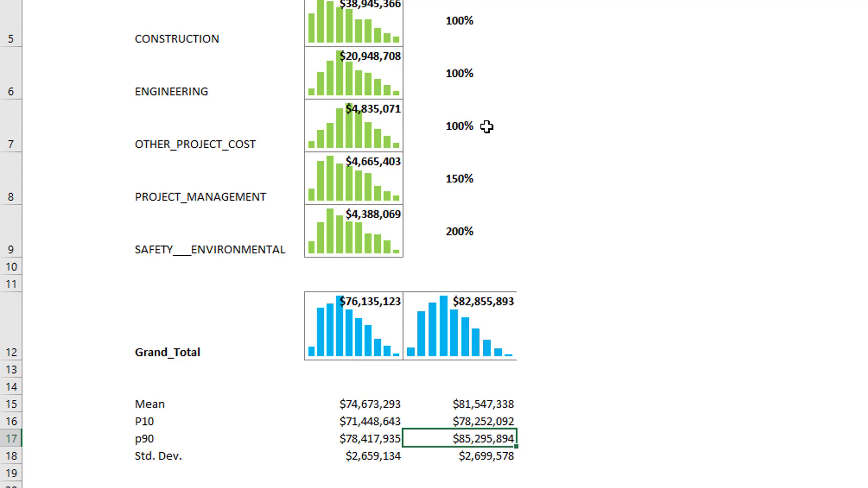
click(464, 20)
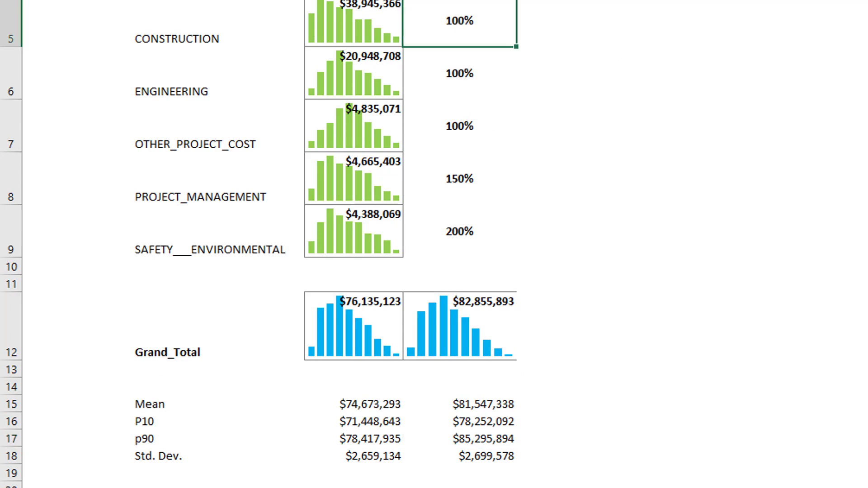
text(95)
key(Return)
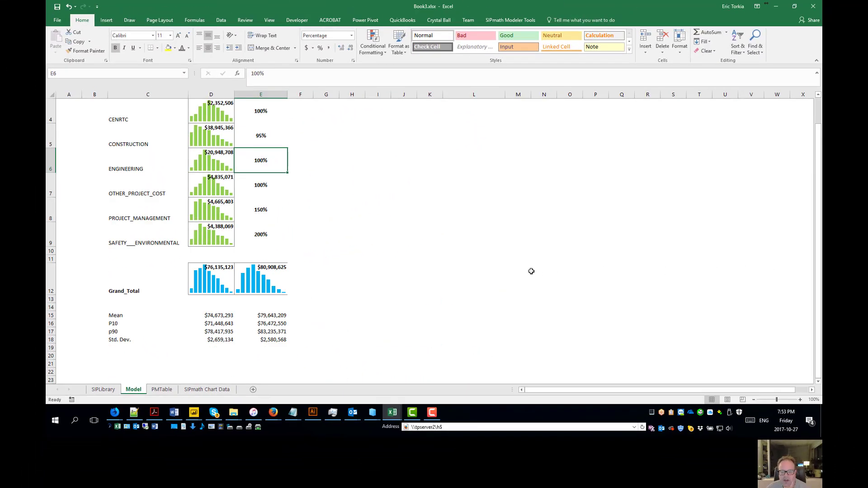
scroll(322, 190, up, 1)
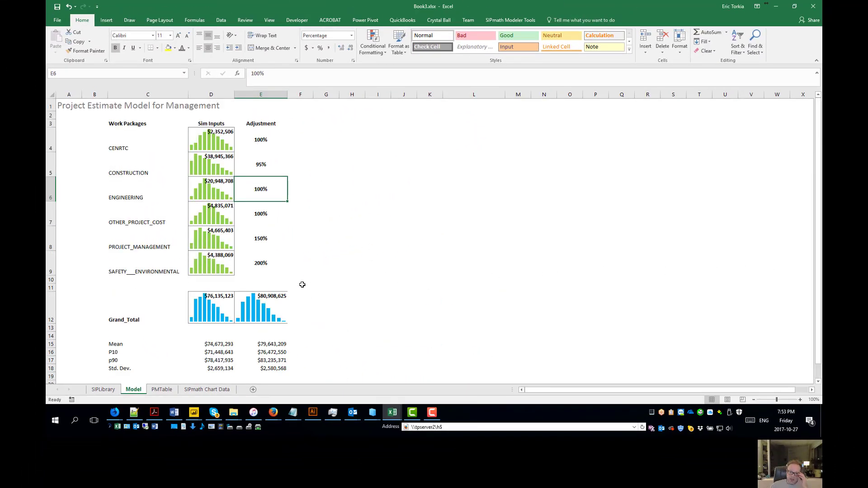
Step: Set up SIPmath Excel charts for the adjusted grand total in E12, with the histogram starting at Model!$I$4
click(280, 316)
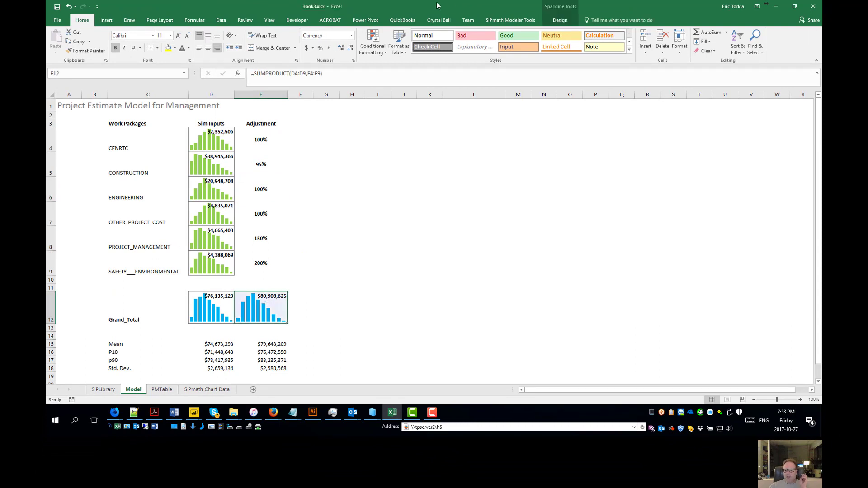
click(524, 20)
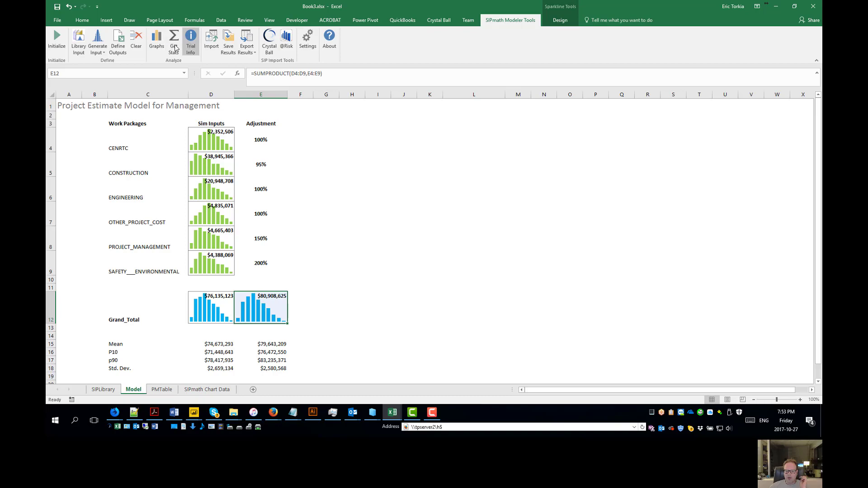
click(157, 41)
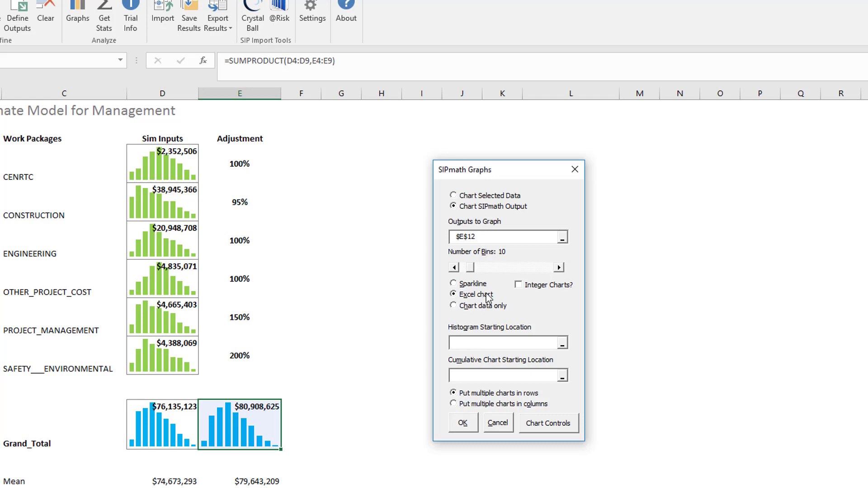
click(562, 344)
click(417, 169)
key(Return)
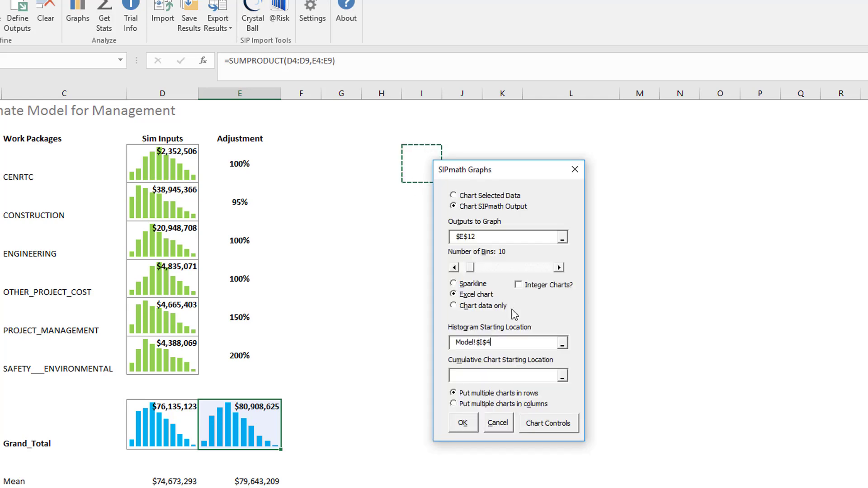
Step: Generate the graphs with the cumulative chart starting at Model!$J$8 and move that chart below the histogram
click(562, 376)
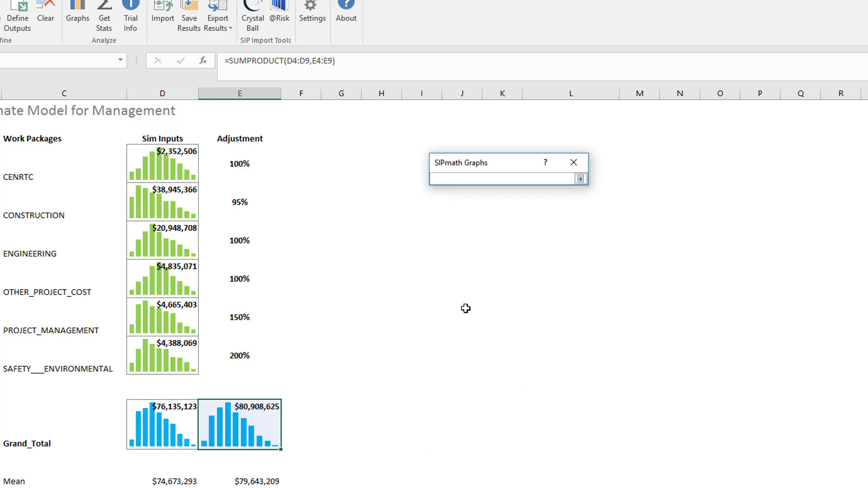
click(452, 300)
key(Return)
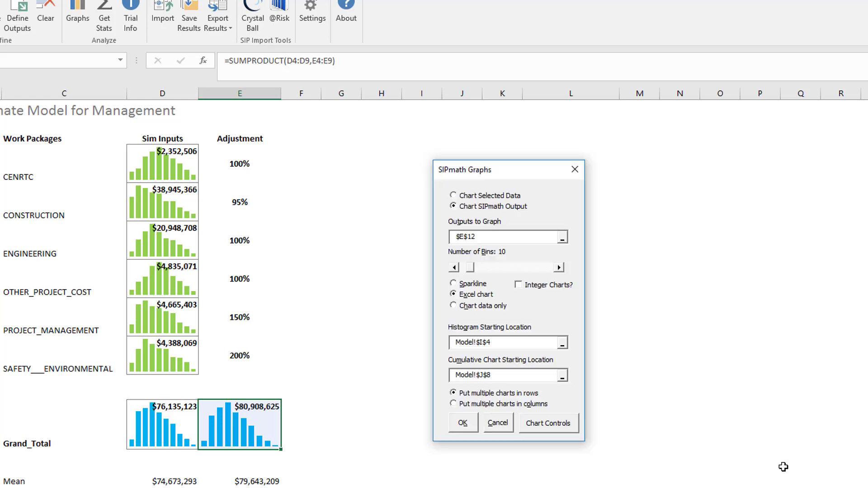
click(459, 428)
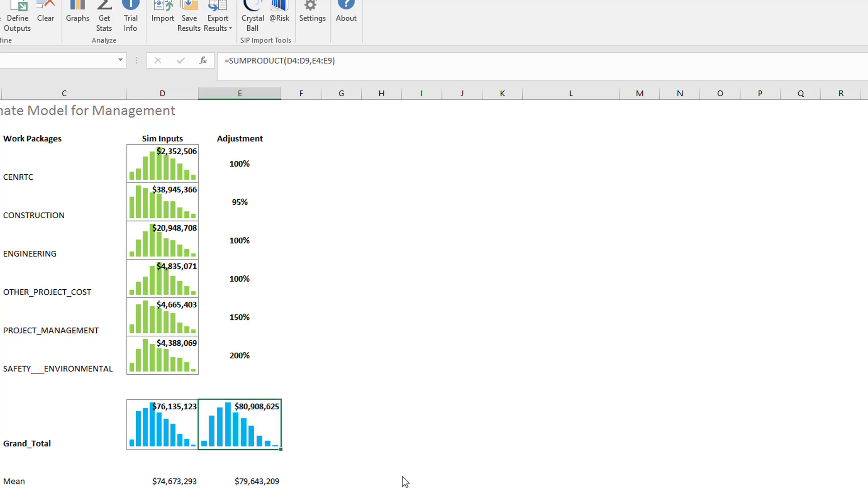
drag(634, 301, 608, 356)
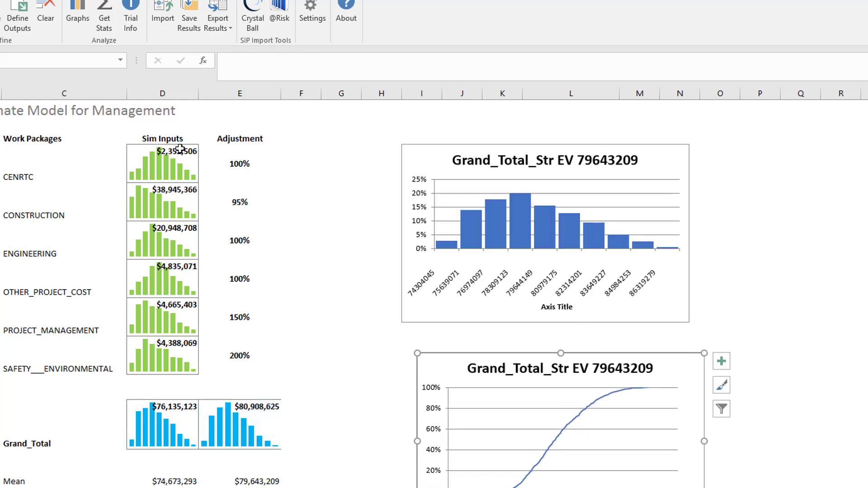
Step: Set the CENRTC adjustment in E4 to 300% and review the effect on the totals, statistics and charts
click(239, 163)
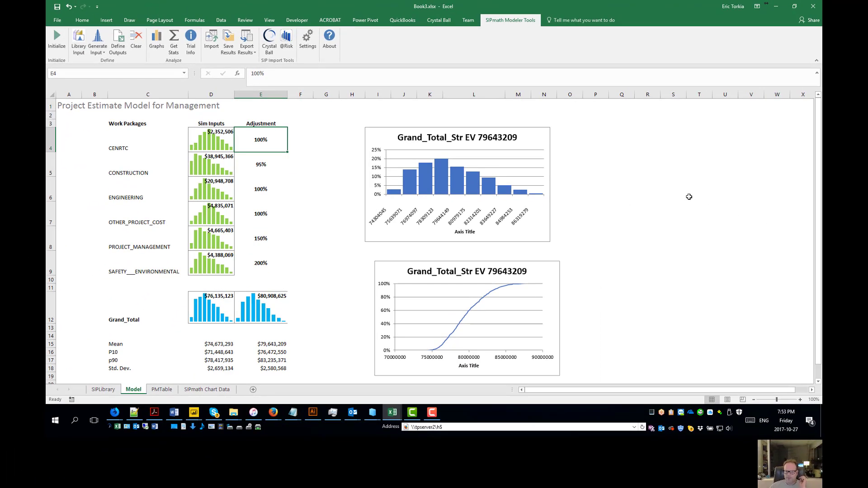
text(300)
key(Return)
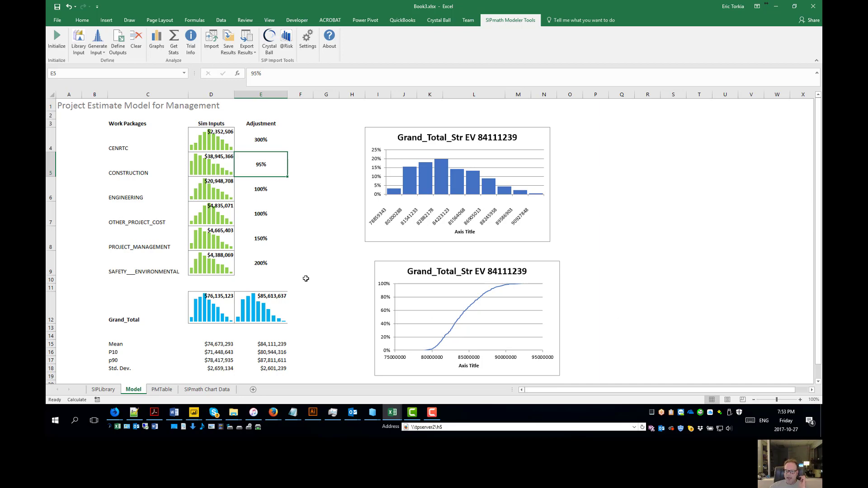
scroll(212, 277, down, 1)
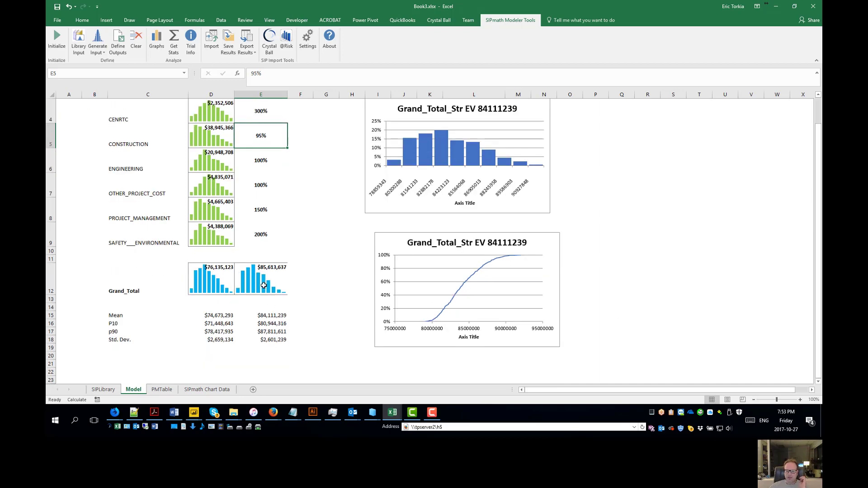
scroll(261, 237, up, 1)
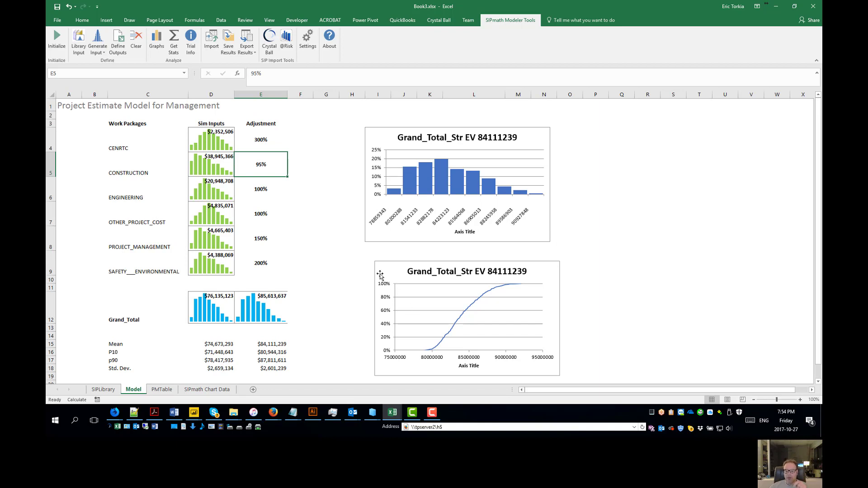
Step: Move the cumulative chart directly under the histogram so that their left edges line up
drag(376, 272, 365, 260)
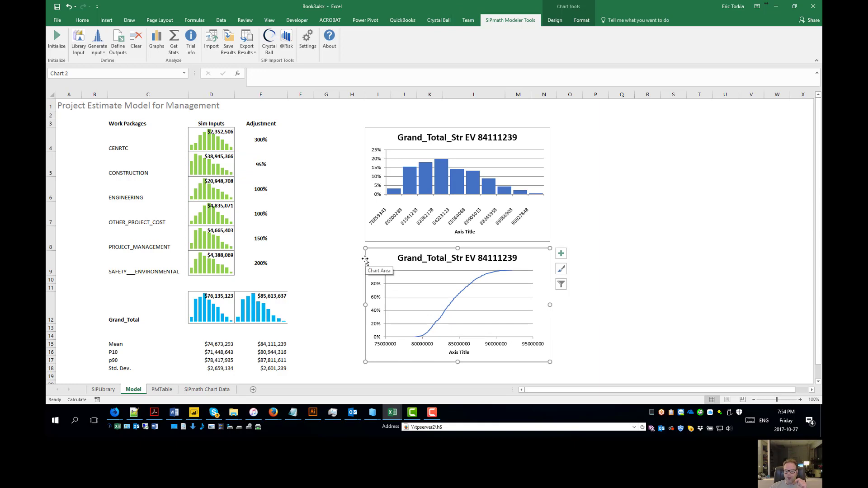
click(55, 22)
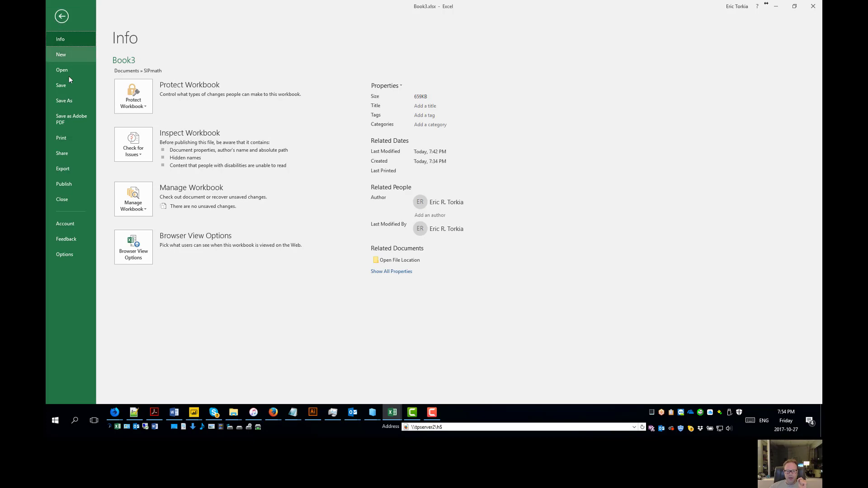
click(64, 20)
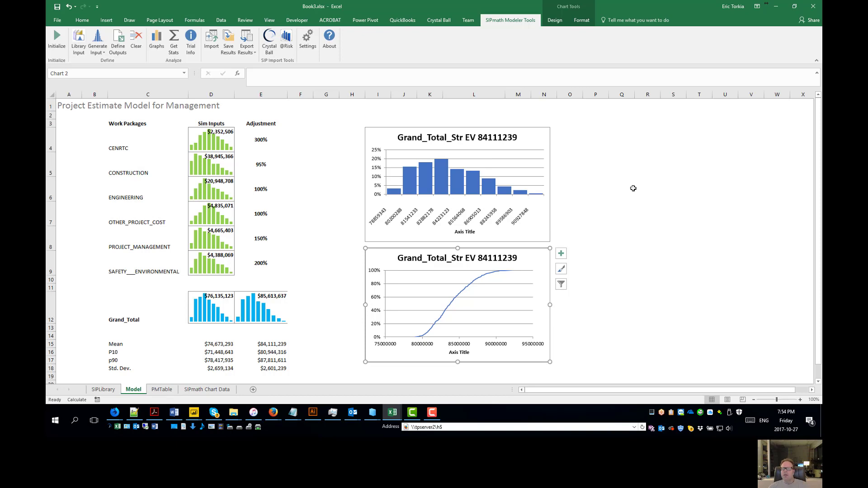